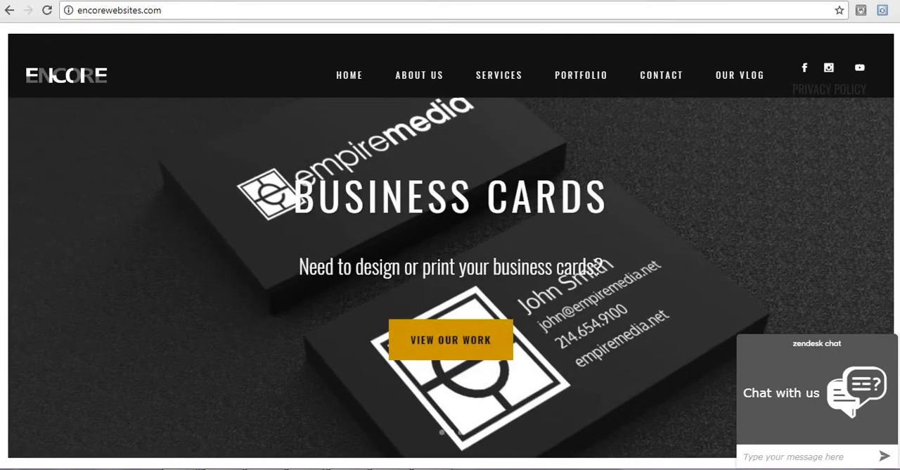
Open zoho.com in a new browser tab and go to its sign-in page
{"action": "key", "text": "ctrl+t"}
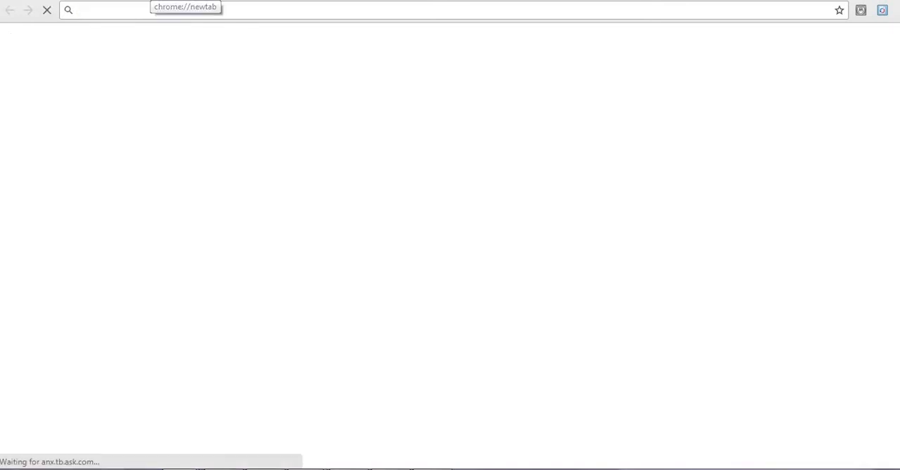
{"action": "type", "text": "zoh"}
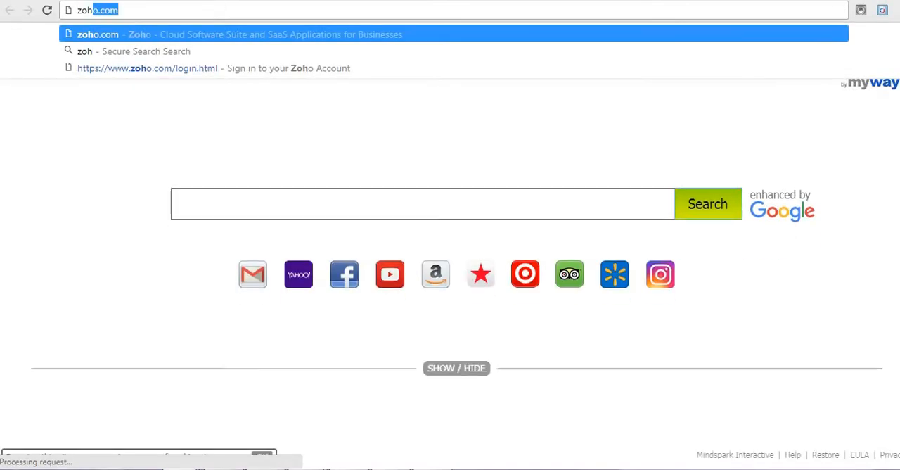
{"action": "key", "text": "Return"}
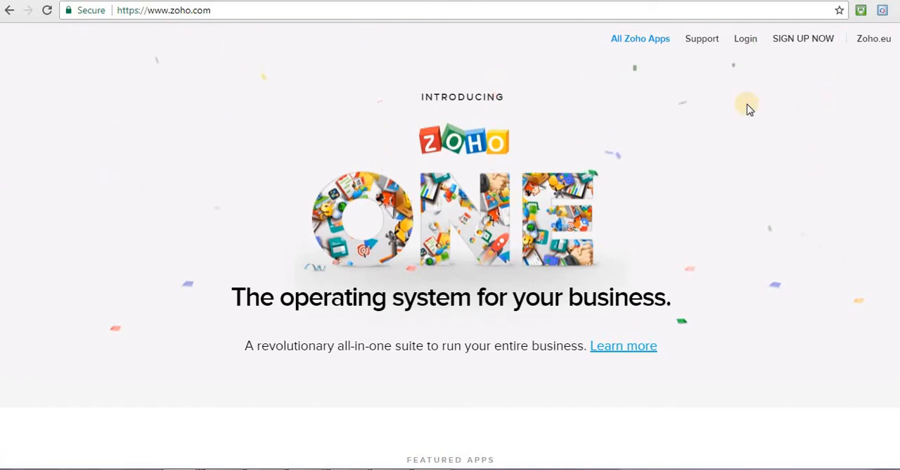
{"action": "left_click", "coordinate": [746, 39]}
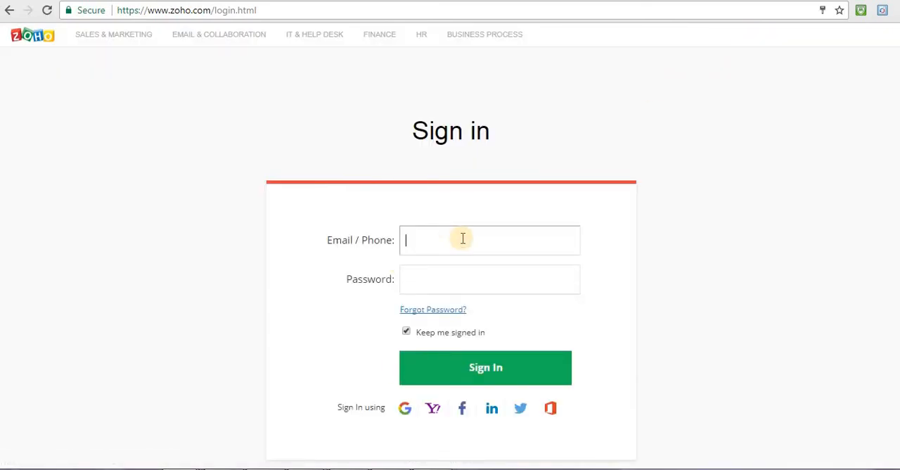
Sign in with the saved account email and password, postponing the password change, and open the Invoice app
{"action": "left_click", "coordinate": [463, 238]}
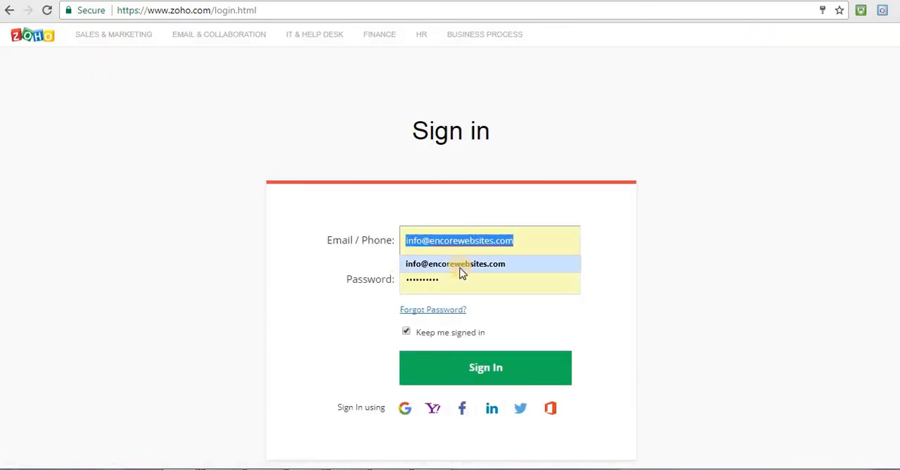
{"action": "left_click", "coordinate": [461, 264]}
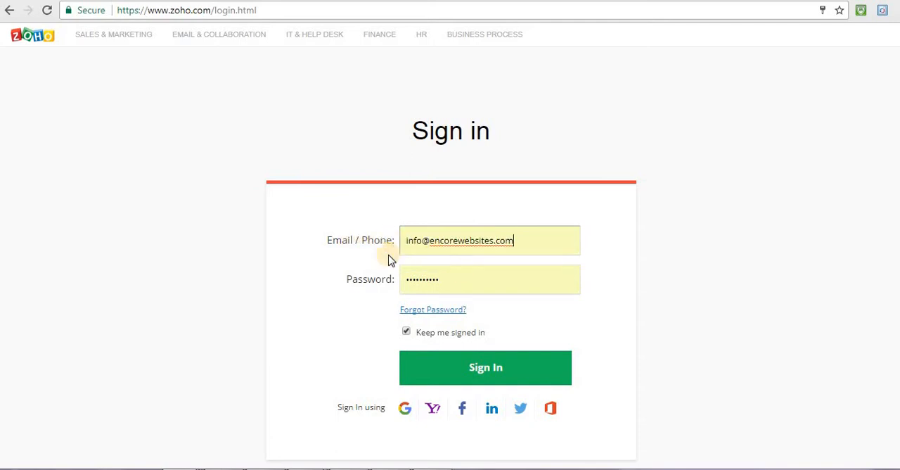
{"action": "left_click", "coordinate": [473, 370]}
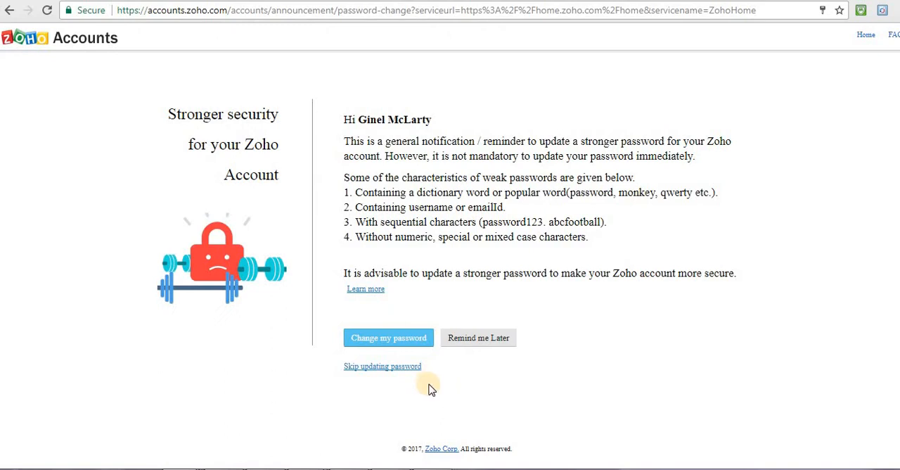
{"action": "left_click", "coordinate": [483, 342]}
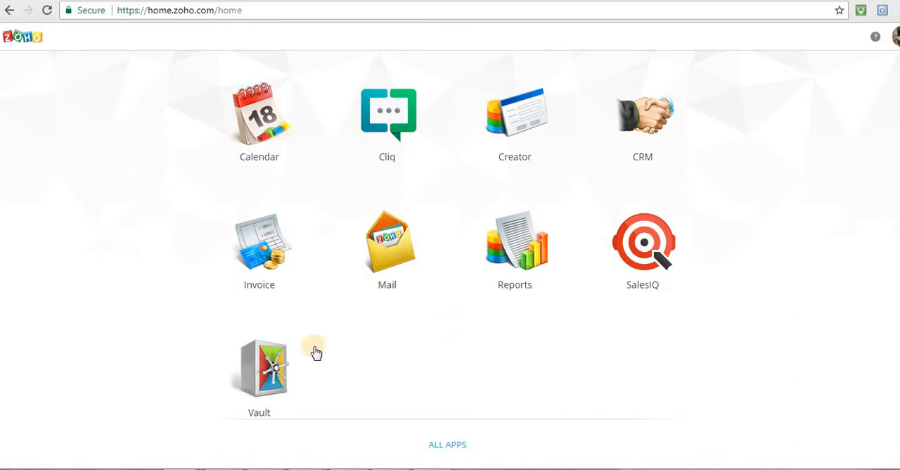
{"action": "left_click", "coordinate": [255, 253]}
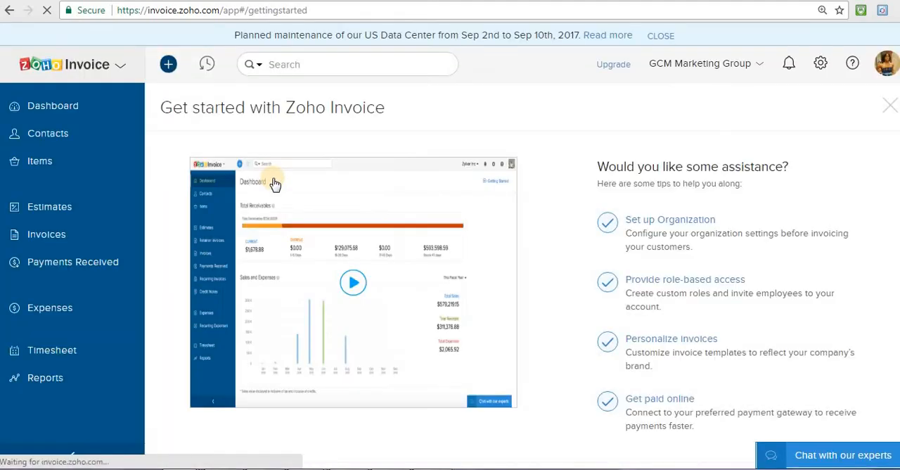
Look over the invoices list, the estimates page and the dashboard with its sales and expenses chart
{"action": "left_click", "coordinate": [39, 238]}
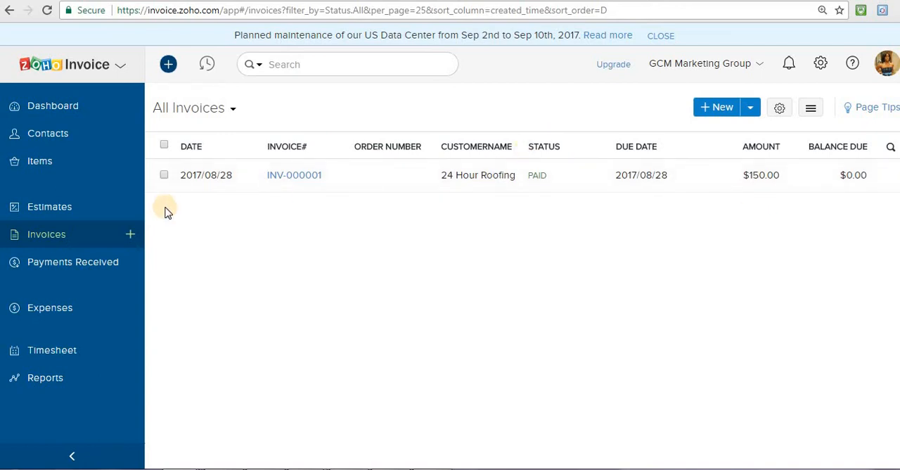
{"action": "left_click", "coordinate": [46, 207]}
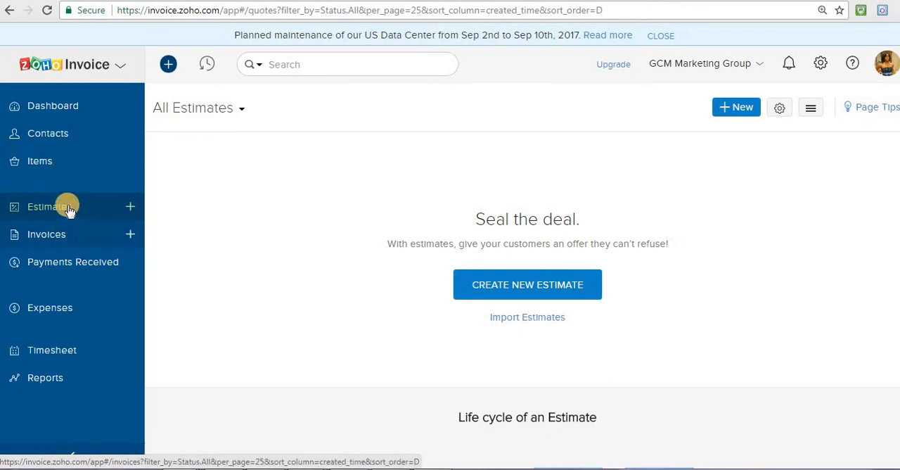
{"action": "left_click", "coordinate": [78, 104]}
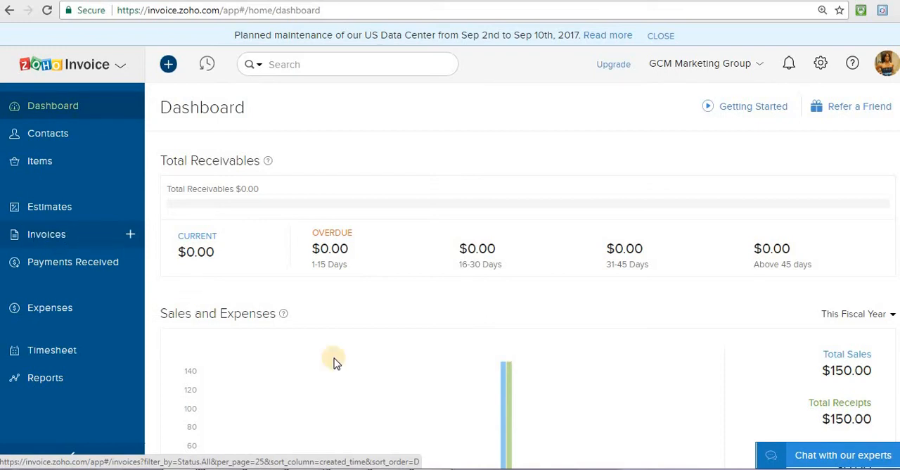
{"action": "mouse_move", "coordinate": [507, 407]}
Create a new estimate and start adding a new customer from its customer name selection
{"action": "left_click", "coordinate": [75, 208]}
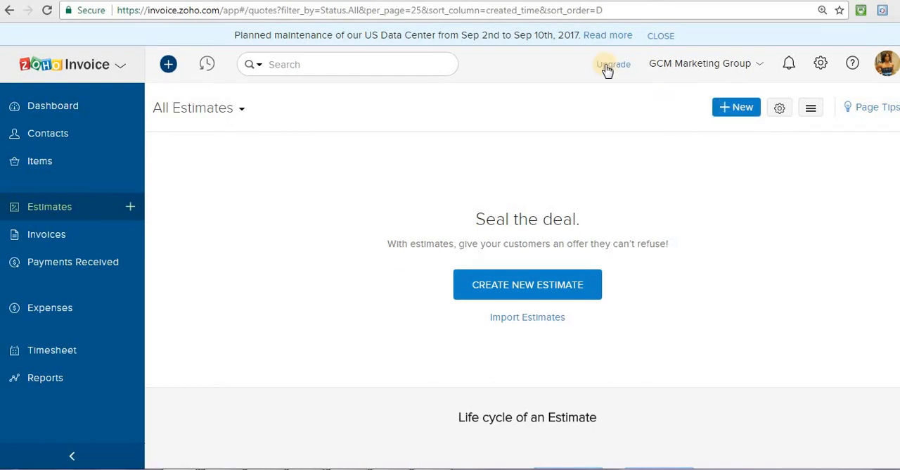
{"action": "left_click", "coordinate": [489, 282]}
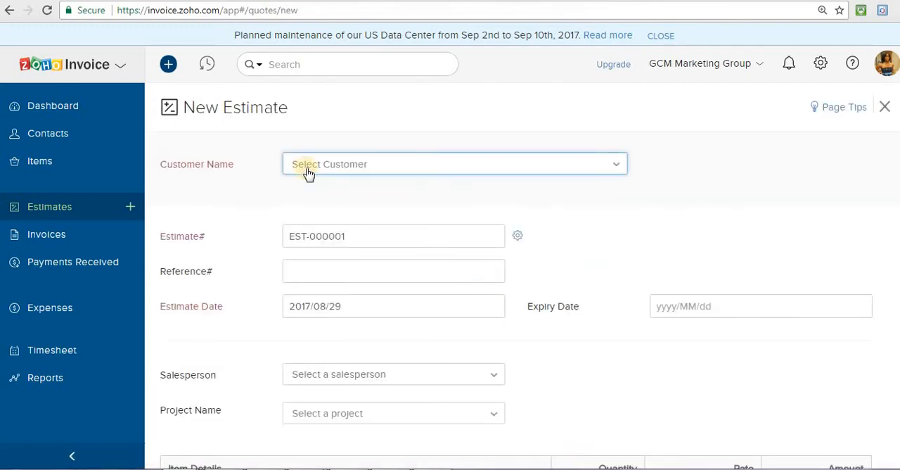
{"action": "left_click", "coordinate": [352, 173]}
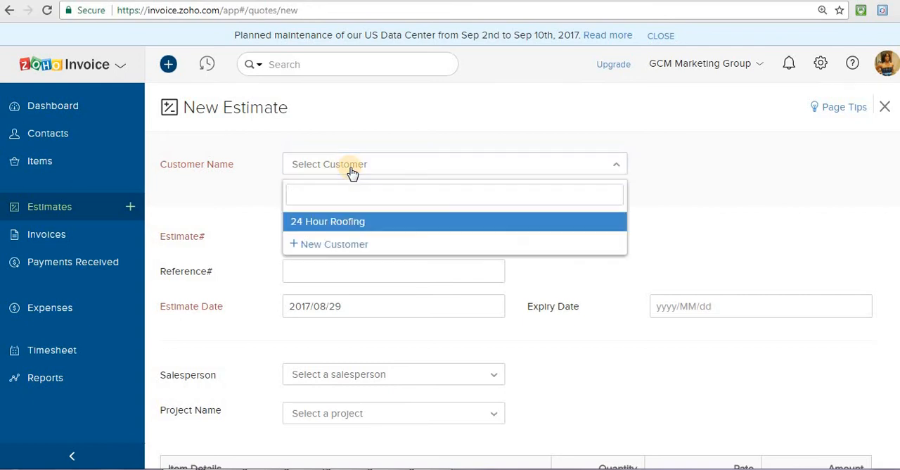
{"action": "left_click", "coordinate": [310, 248]}
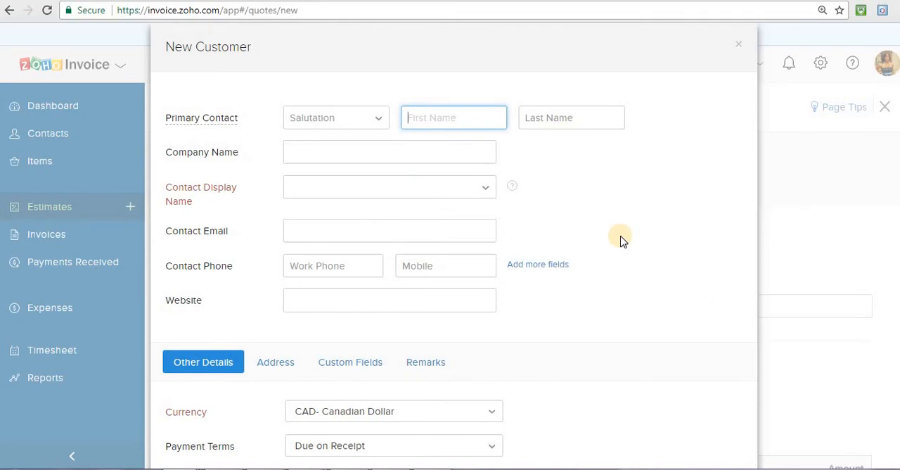
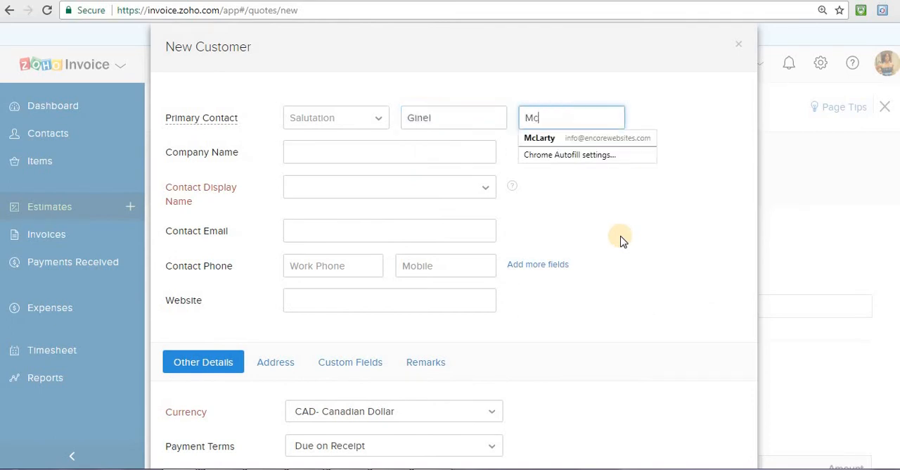
Enter the primary contact's first and last name and set the company name to Encore Websites
{"action": "key", "text": "Tab"}
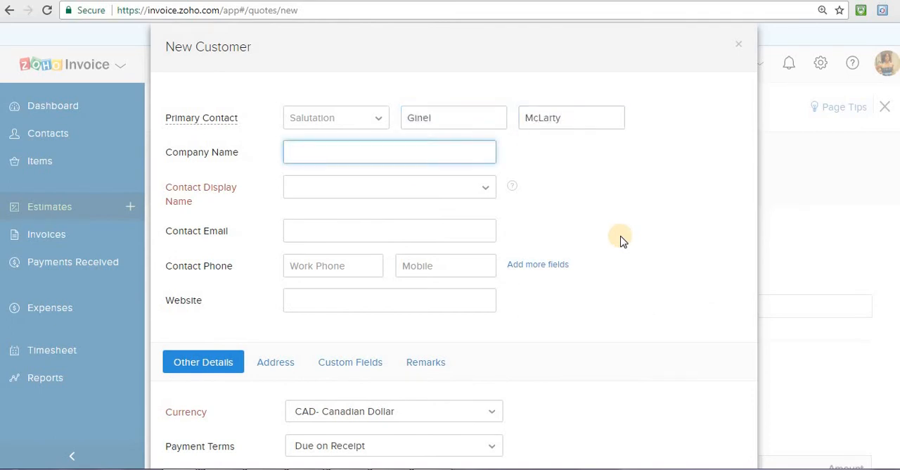
{"action": "type", "text": "Encore Websites"}
{"action": "key", "text": "Tab"}
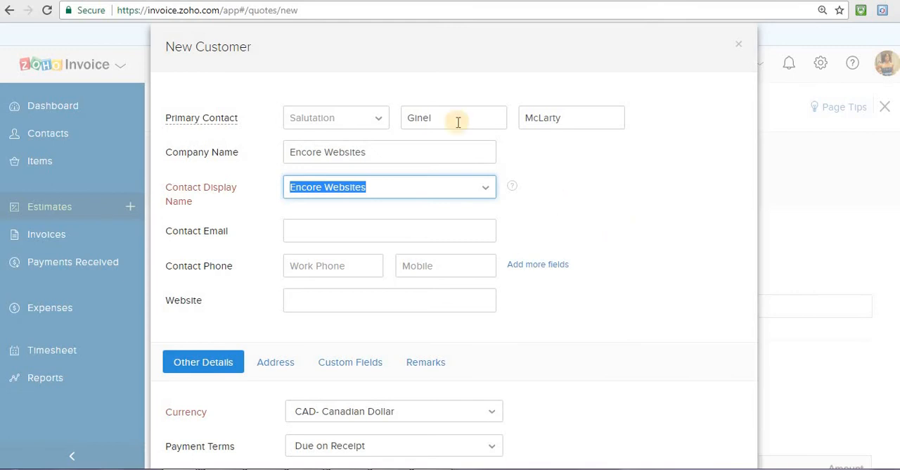
Set the contact display name to the customer's first name followed by the last name
{"action": "left_click", "coordinate": [484, 191]}
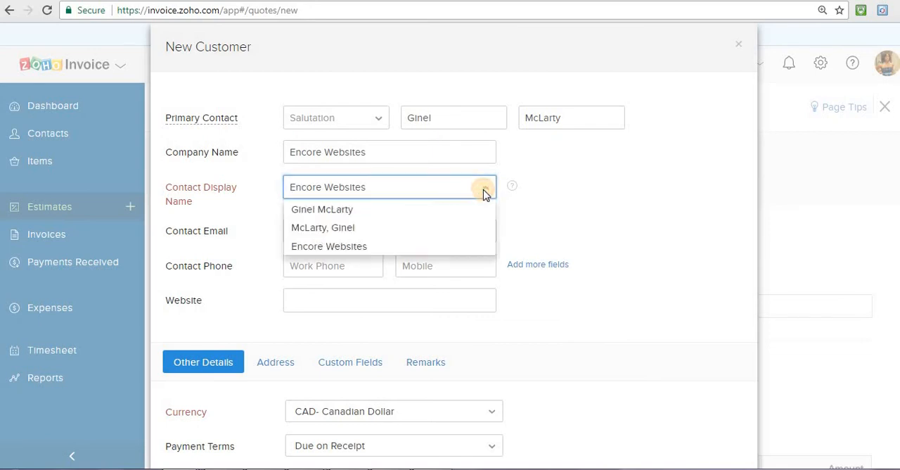
{"action": "left_click", "coordinate": [484, 191]}
{"action": "left_click", "coordinate": [484, 191]}
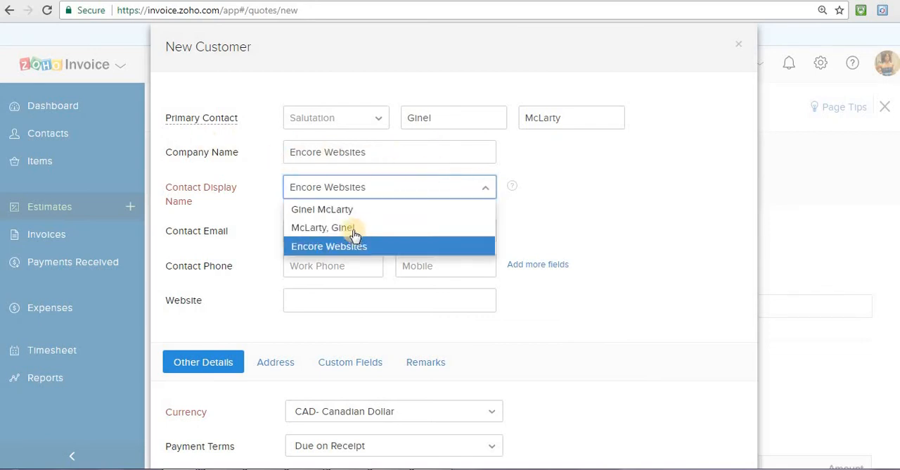
{"action": "left_click", "coordinate": [351, 209]}
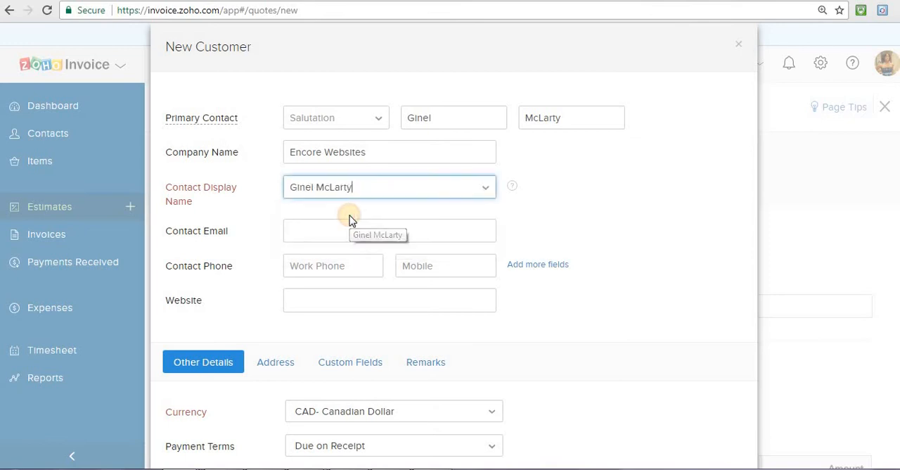
{"action": "left_click", "coordinate": [313, 231]}
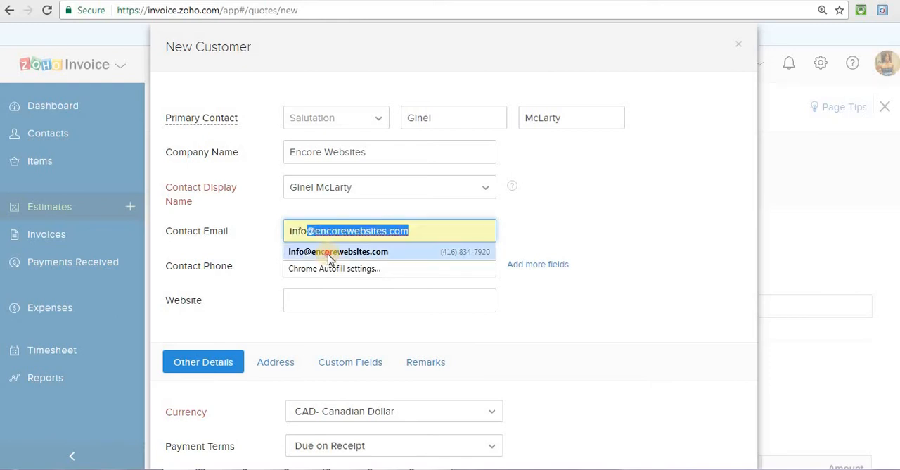
{"action": "left_click", "coordinate": [331, 252]}
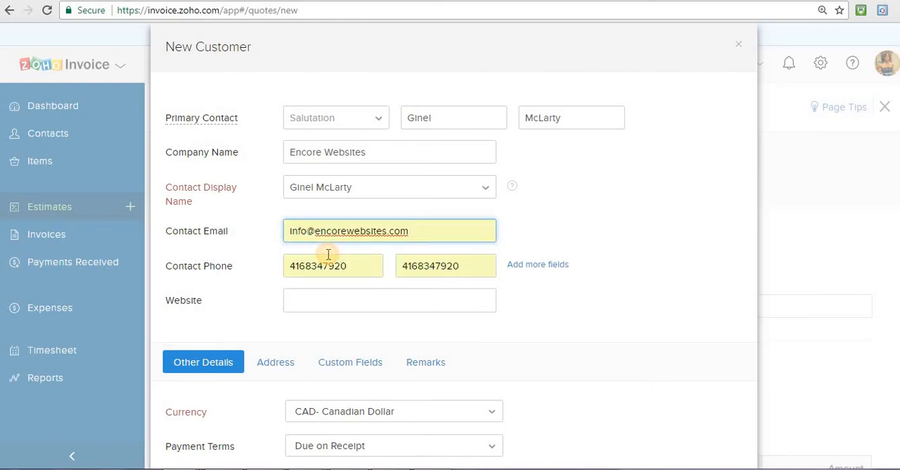
{"action": "left_click", "coordinate": [395, 301]}
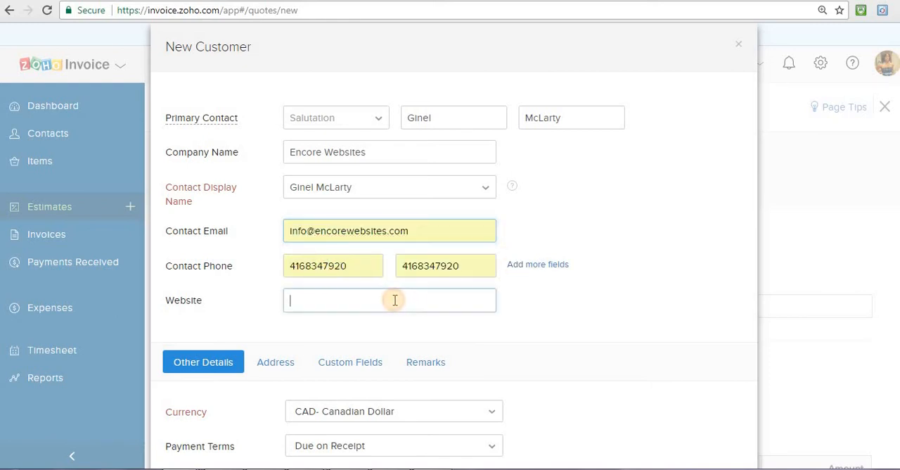
{"action": "type", "text": "www.encor"}
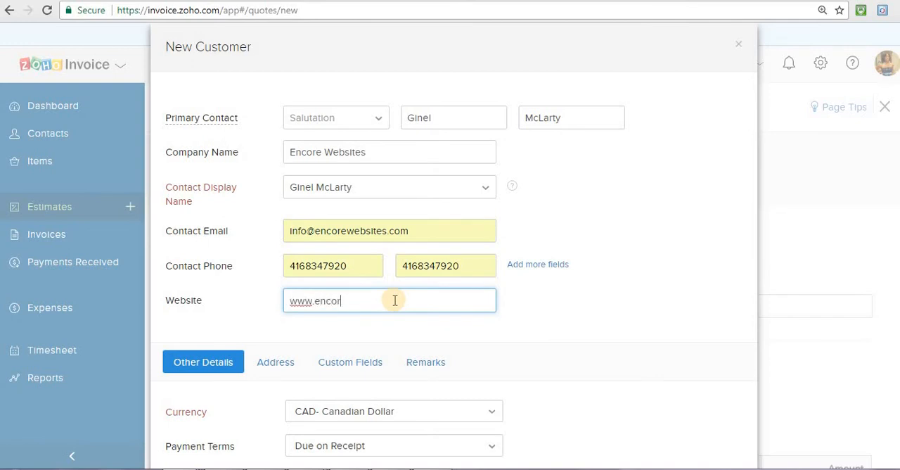
{"action": "type", "text": "ewebsites.com"}
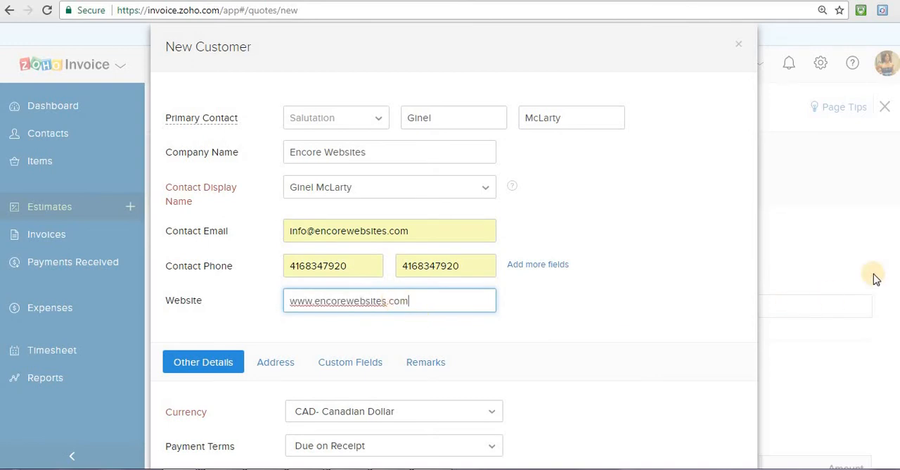
Check the billing and shipping address fields, leave them blank and save the new customer
{"action": "scroll", "coordinate": [454, 281], "scroll_direction": "down", "scroll_amount": 3}
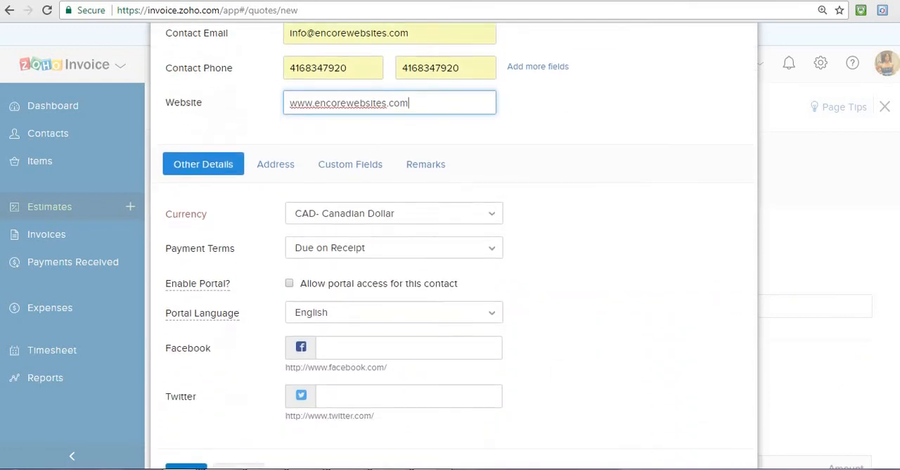
{"action": "left_click", "coordinate": [270, 165]}
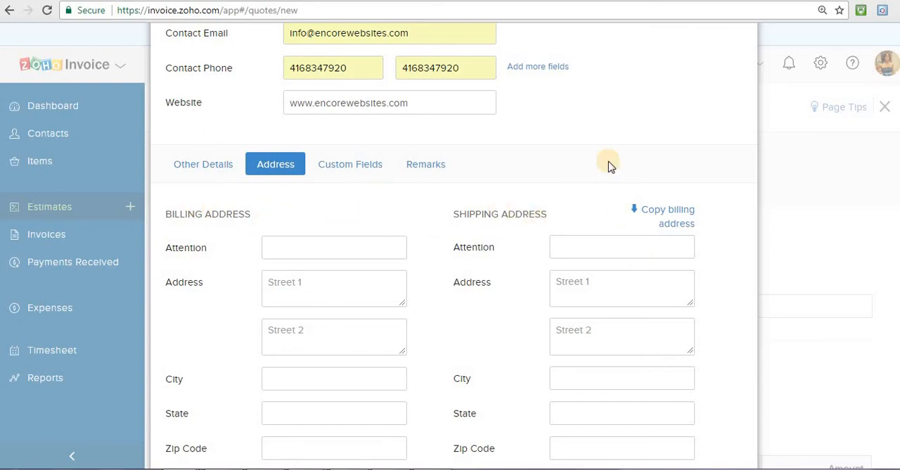
{"action": "scroll", "coordinate": [258, 460], "scroll_direction": "down", "scroll_amount": 3}
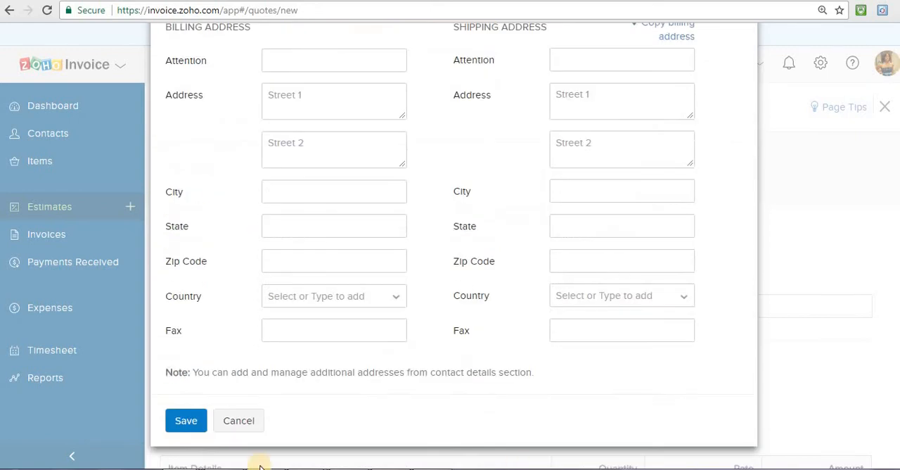
{"action": "left_click", "coordinate": [186, 421]}
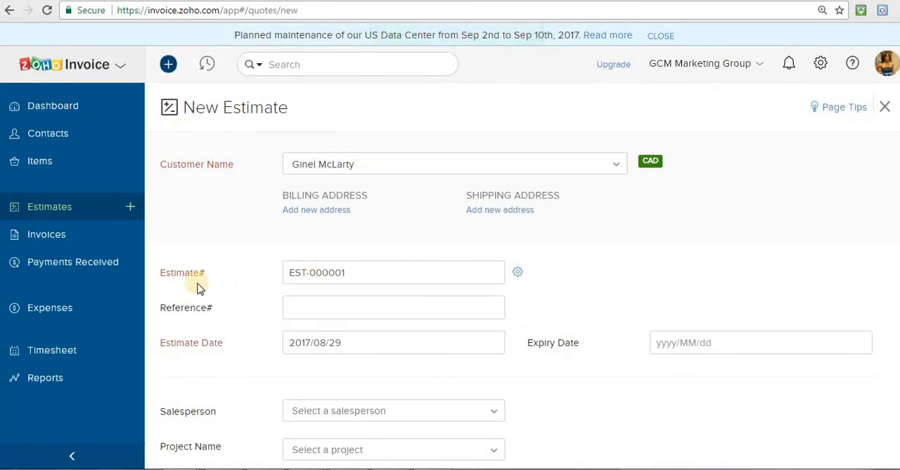
{"action": "left_click", "coordinate": [520, 274]}
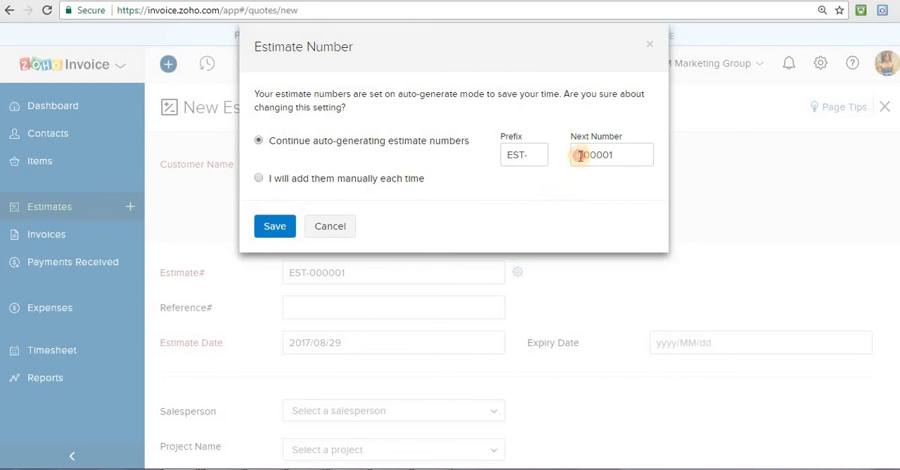
{"action": "left_click_drag", "start_coordinate": [584, 155], "coordinate": [559, 160]}
{"action": "type", "text": "2"}
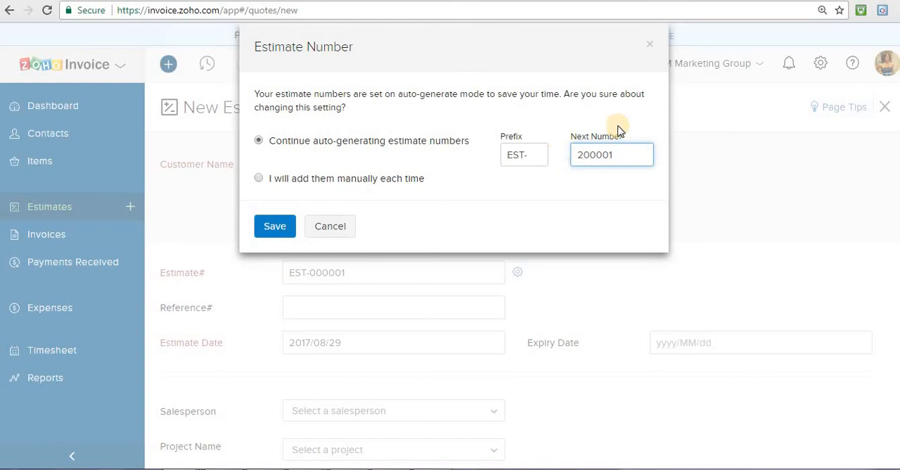
{"action": "key", "text": "BackSpace"}
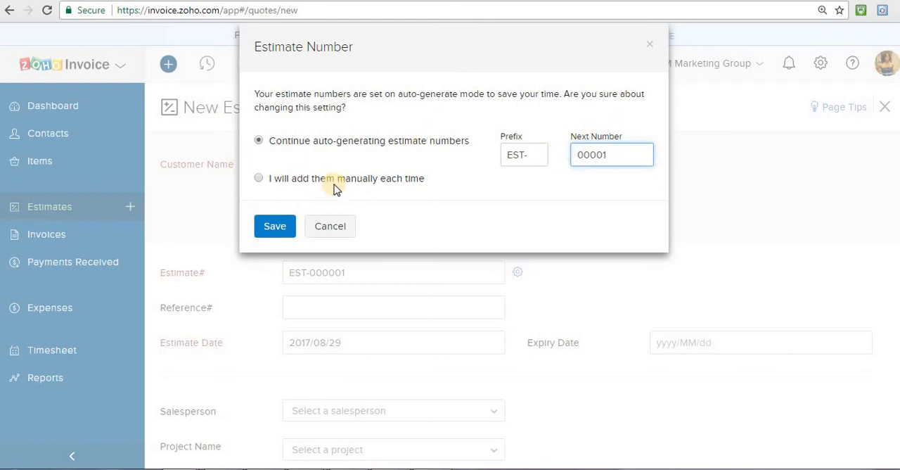
{"action": "left_click", "coordinate": [261, 178]}
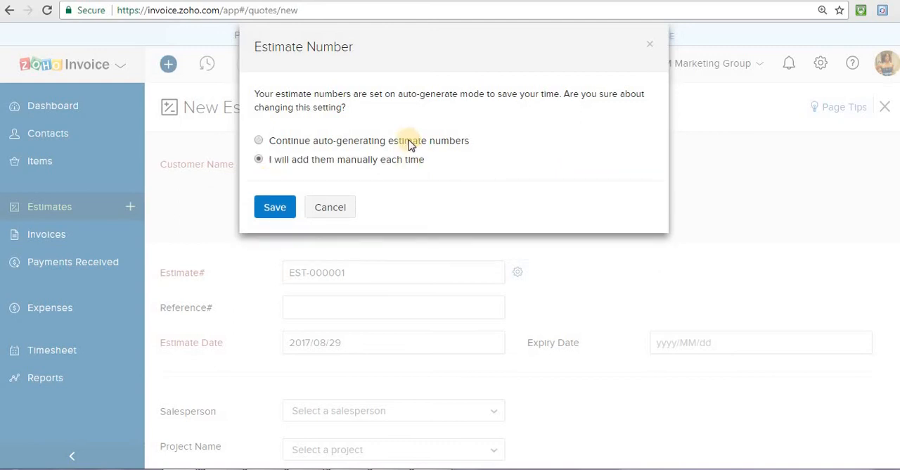
{"action": "left_click", "coordinate": [259, 141]}
{"action": "left_click", "coordinate": [329, 229]}
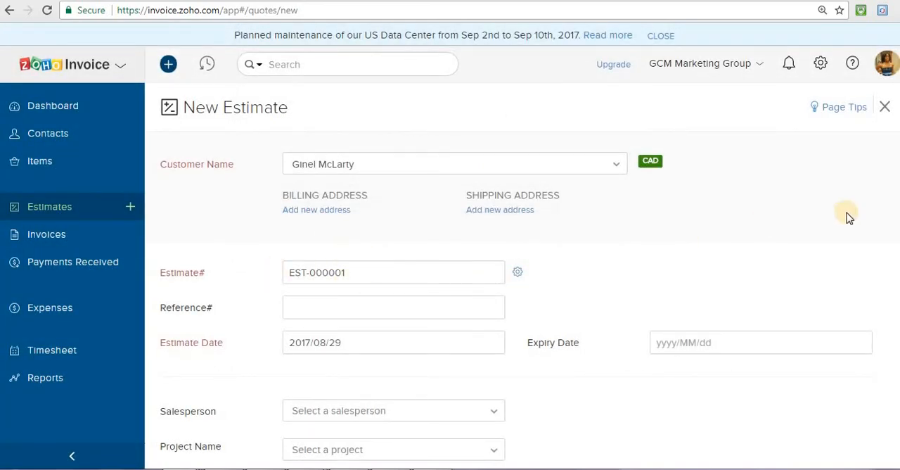
Set the estimate's expiry date to 2017/09/12
{"action": "scroll", "coordinate": [522, 281], "scroll_direction": "down", "scroll_amount": 3}
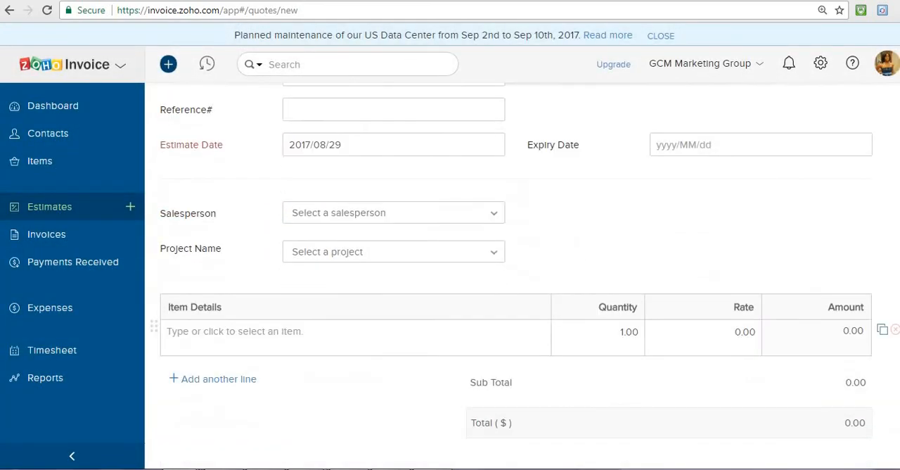
{"action": "scroll", "coordinate": [502, 237], "scroll_direction": "up", "scroll_amount": 2}
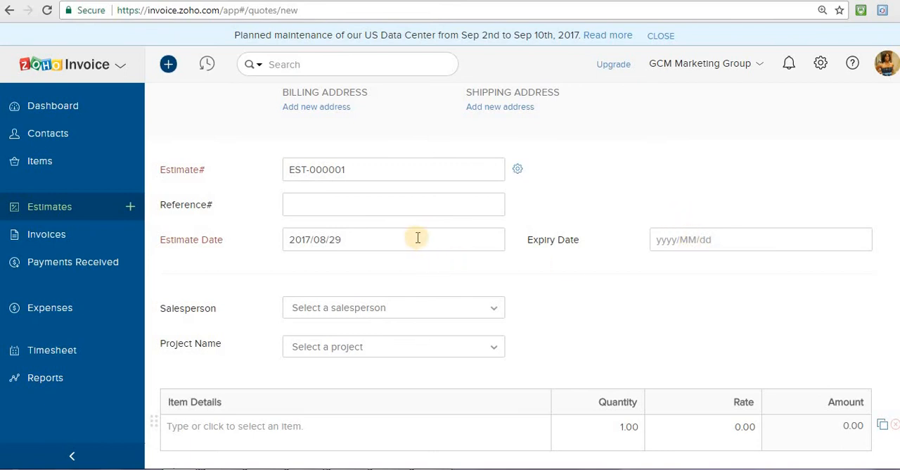
{"action": "left_click", "coordinate": [714, 239]}
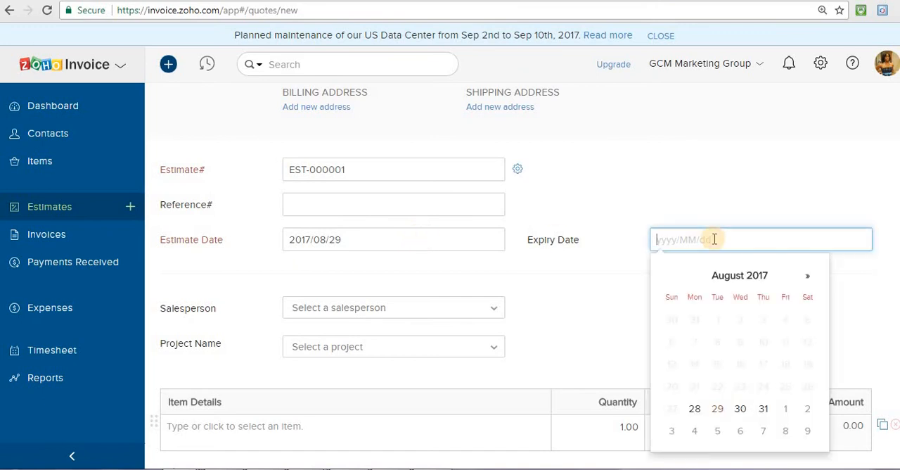
{"action": "left_click", "coordinate": [809, 278]}
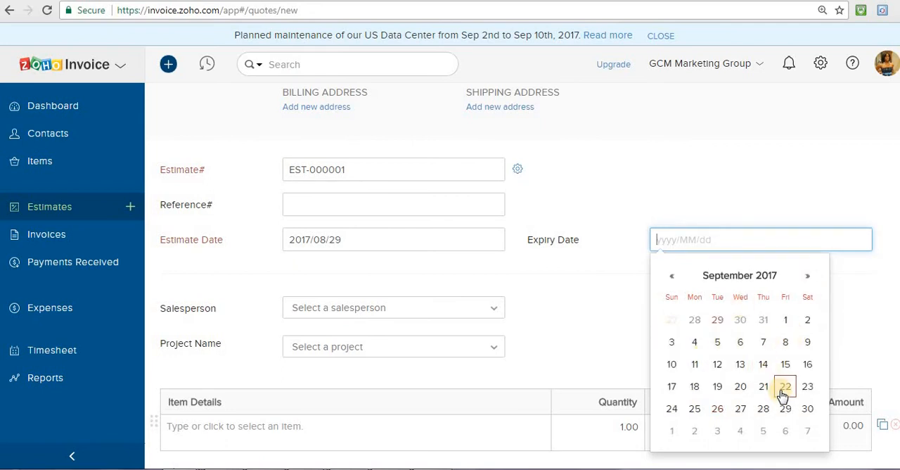
{"action": "left_click", "coordinate": [806, 189]}
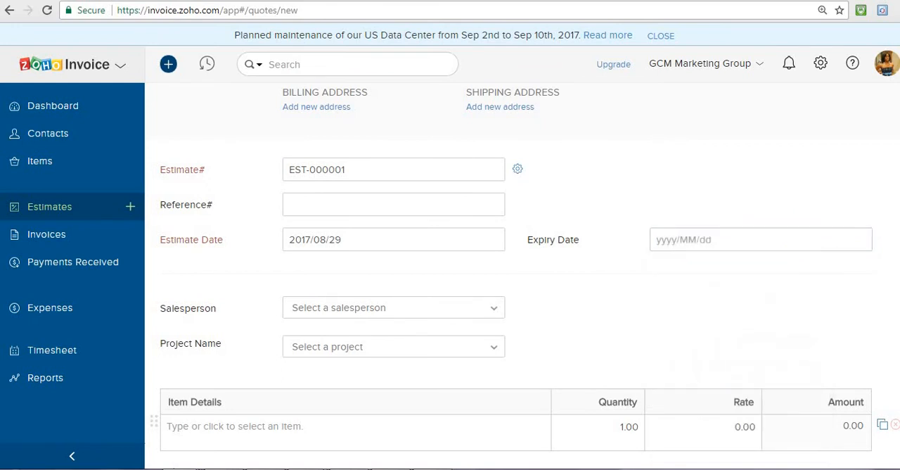
{"action": "left_click", "coordinate": [754, 242]}
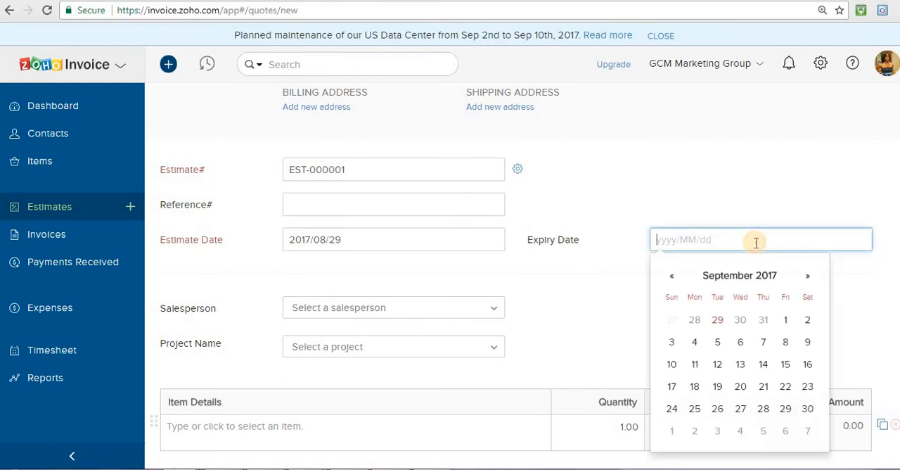
{"action": "left_click", "coordinate": [719, 364]}
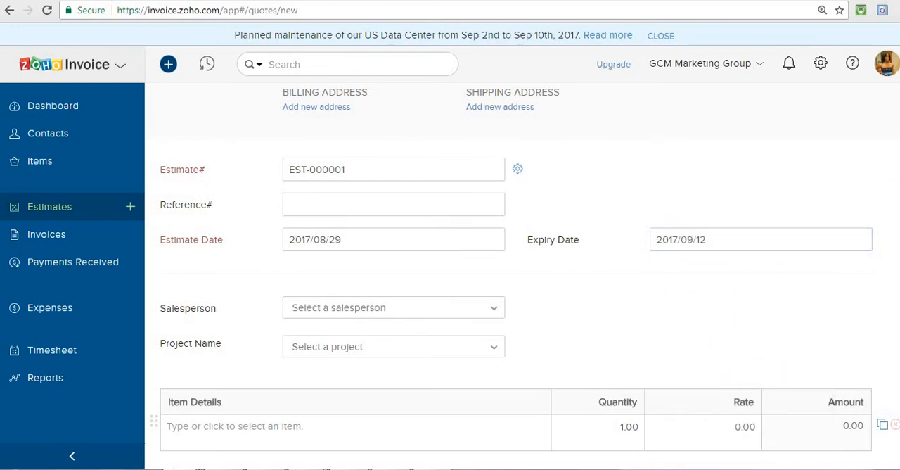
{"action": "scroll", "coordinate": [518, 226], "scroll_direction": "down", "scroll_amount": 3}
{"action": "scroll", "coordinate": [518, 226], "scroll_direction": "up", "scroll_amount": 1}
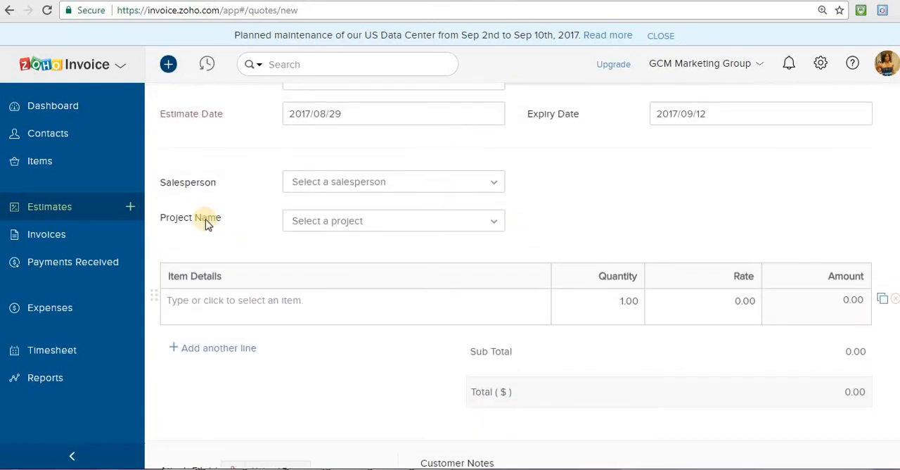
{"action": "left_click", "coordinate": [374, 223]}
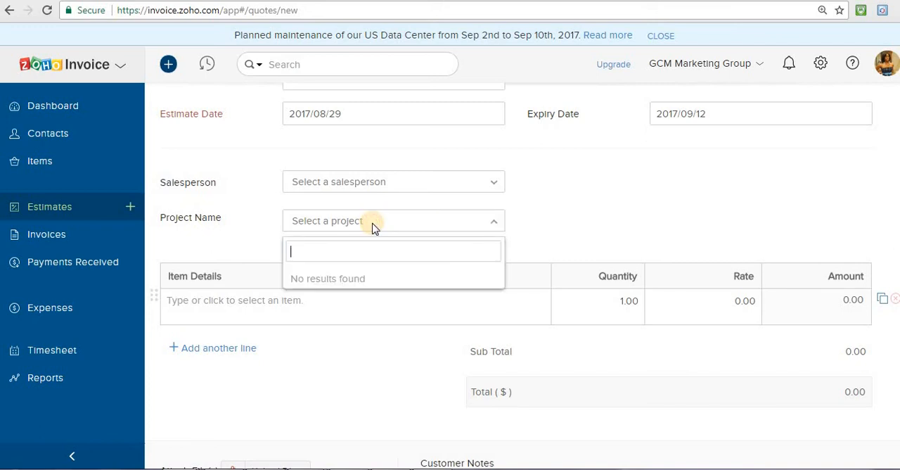
{"action": "left_click", "coordinate": [634, 191]}
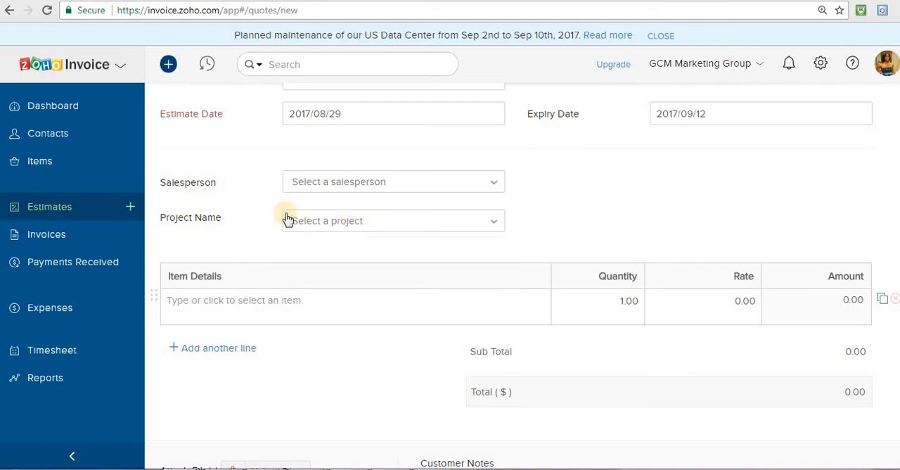
Enter "Website Project - 5 pages and ecommerce" as the item details of the estimate's first line
{"action": "left_click", "coordinate": [302, 302]}
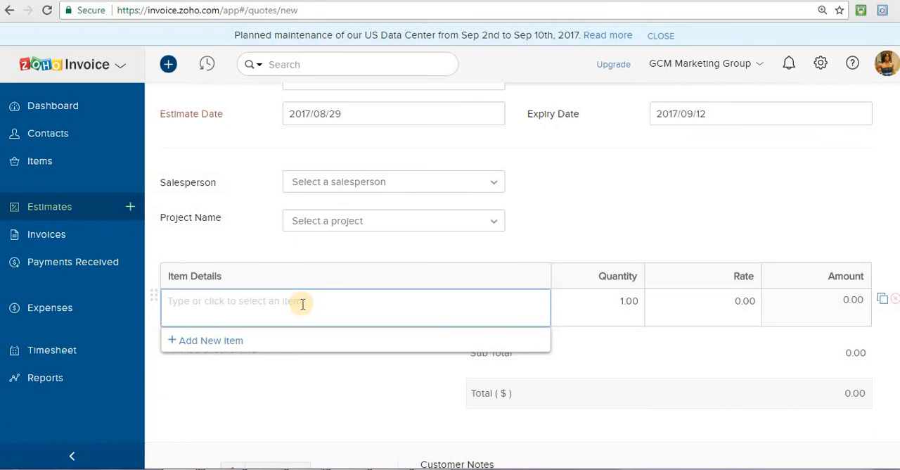
{"action": "type", "text": "Websitre"}
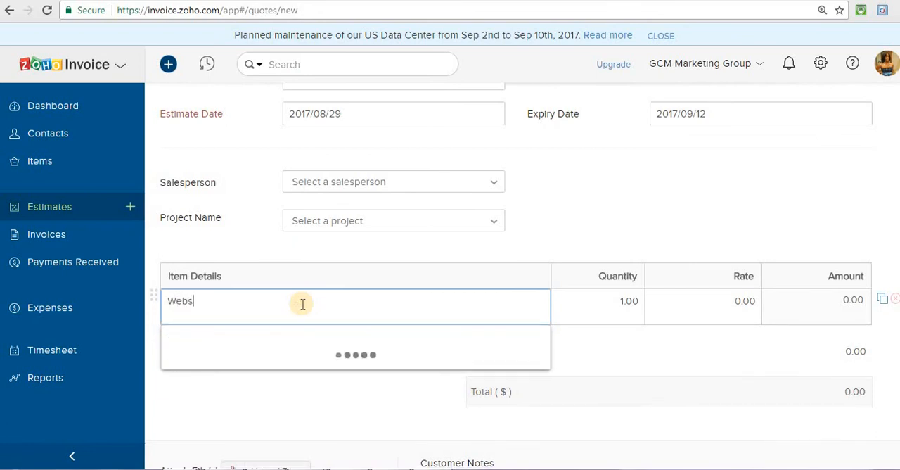
{"action": "key", "text": "BackSpace"}
{"action": "key", "text": "BackSpace"}
{"action": "type", "text": "e"}
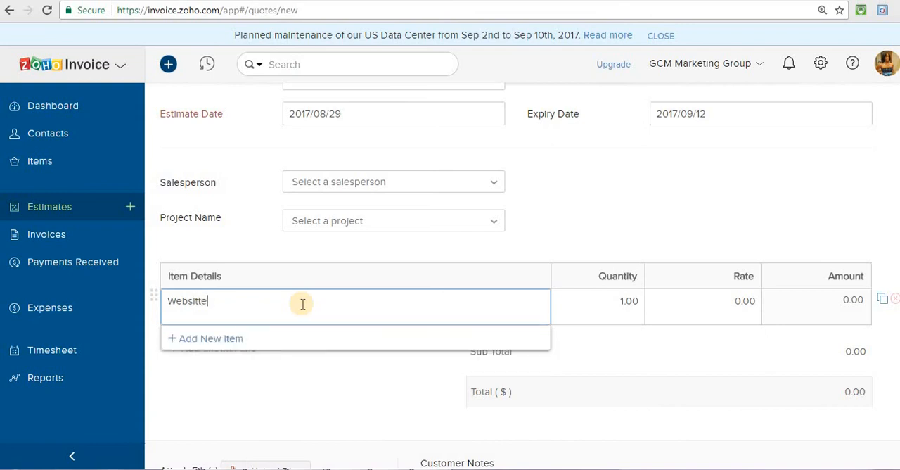
{"action": "key", "text": "BackSpace"}
{"action": "type", "text": "e Project "}
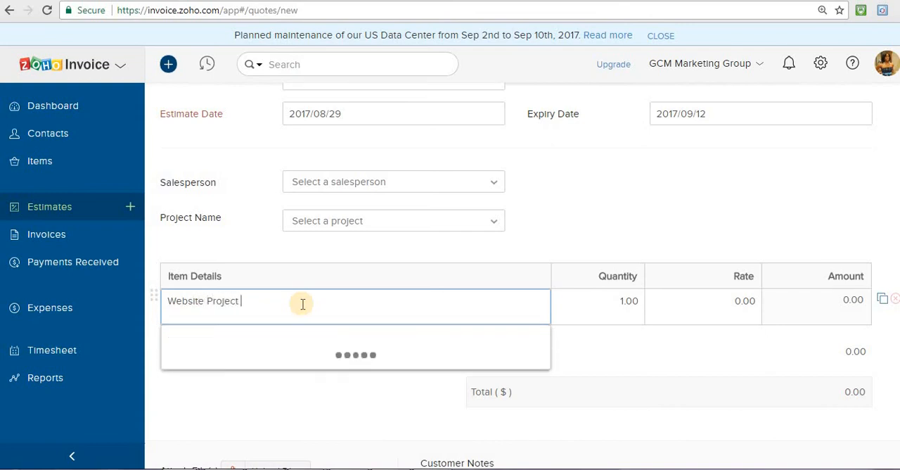
{"action": "type", "text": "-"}
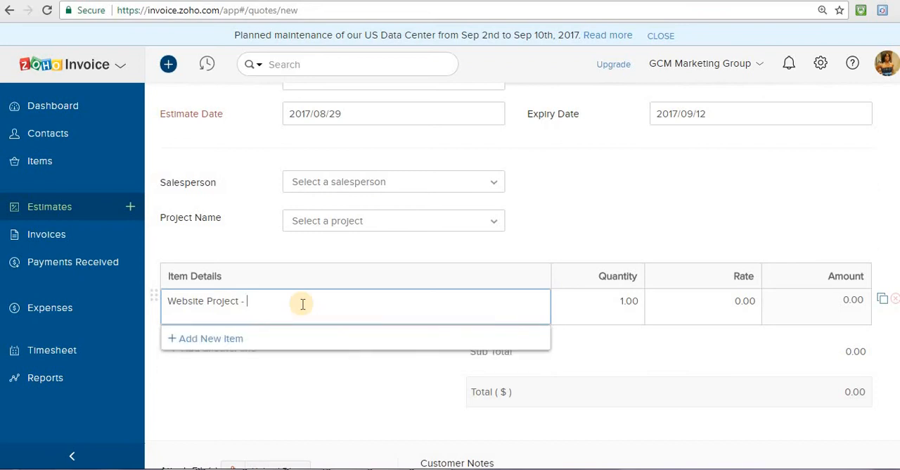
{"action": "type", "text": " 5 pages and reco"}
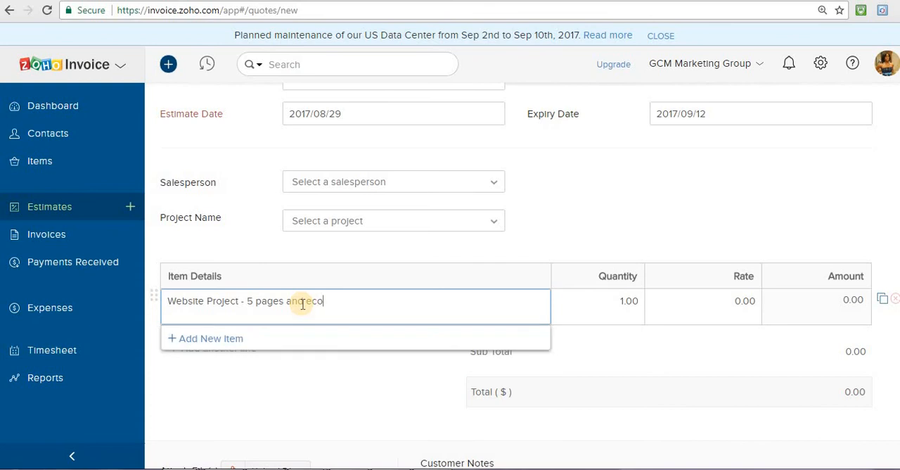
{"action": "type", "text": "mmerce"}
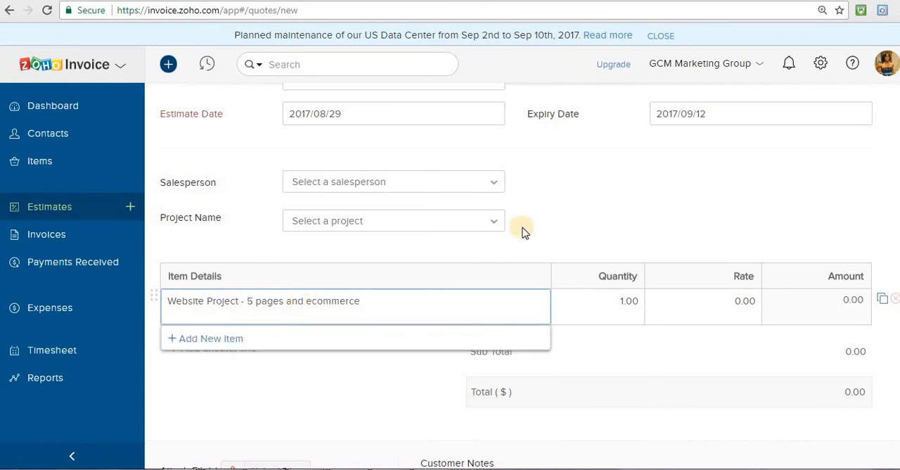
{"action": "left_click", "coordinate": [524, 245]}
Set the rate of the website project line to 1500
{"action": "left_click", "coordinate": [729, 303]}
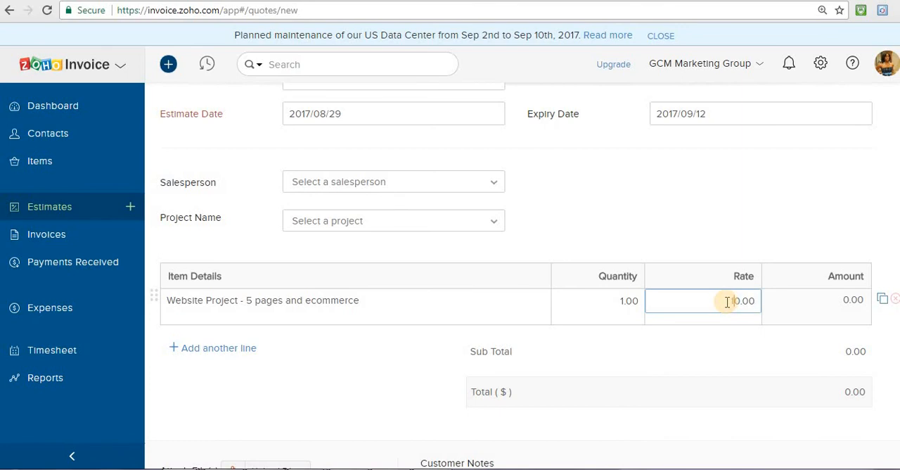
{"action": "type", "text": "15o"}
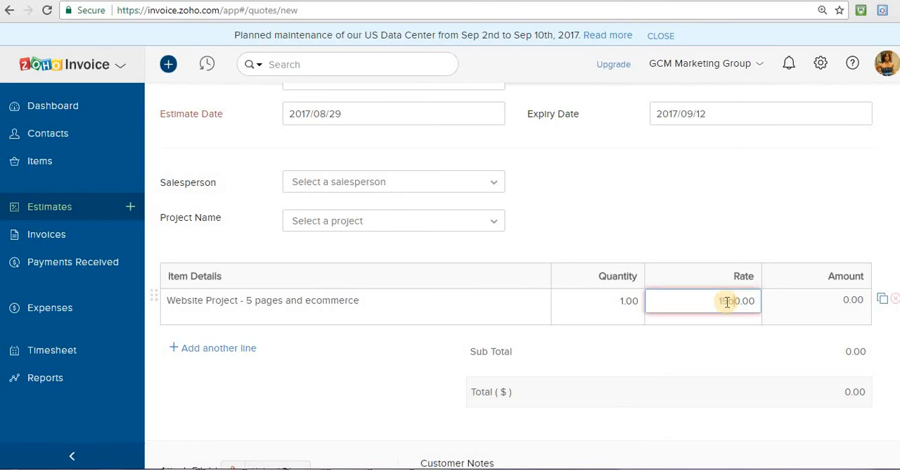
{"action": "left_click", "coordinate": [798, 238]}
{"action": "left_click", "coordinate": [712, 301]}
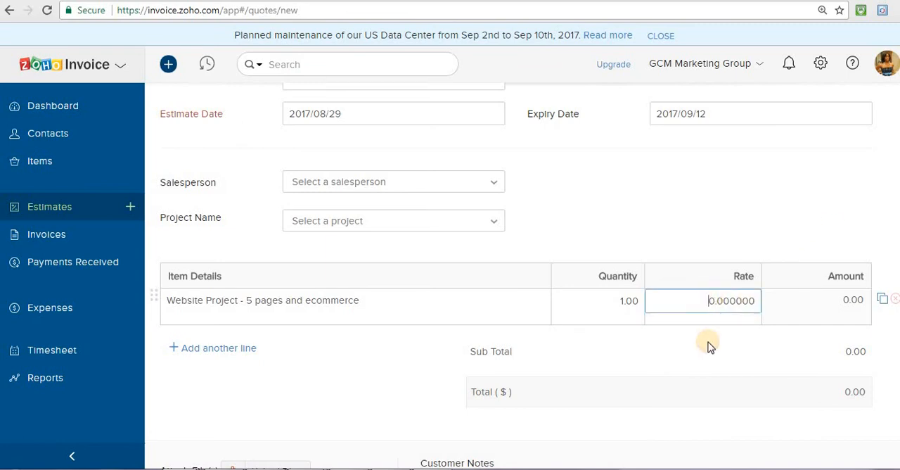
{"action": "type", "text": "150"}
{"action": "left_click", "coordinate": [777, 177]}
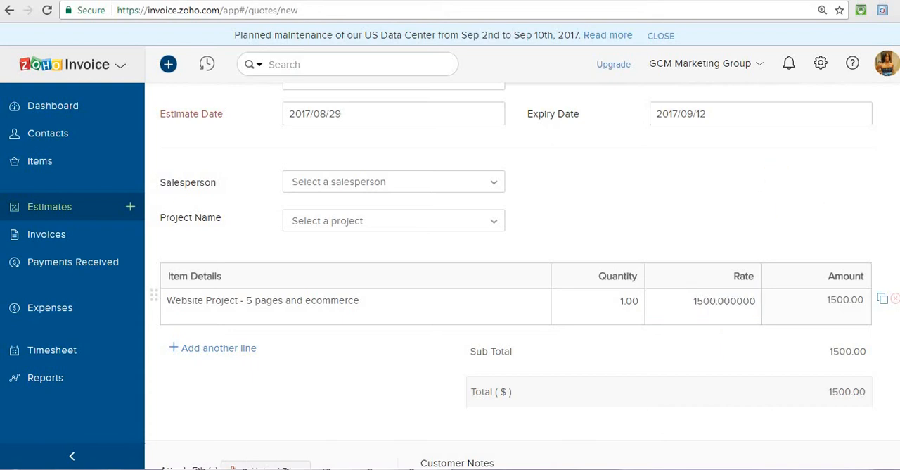
Remove the extra trailing zeros from the website project's rate so it reads 1500.00
{"action": "scroll", "coordinate": [778, 179], "scroll_direction": "down", "scroll_amount": 1}
{"action": "scroll", "coordinate": [734, 195], "scroll_direction": "down", "scroll_amount": 2}
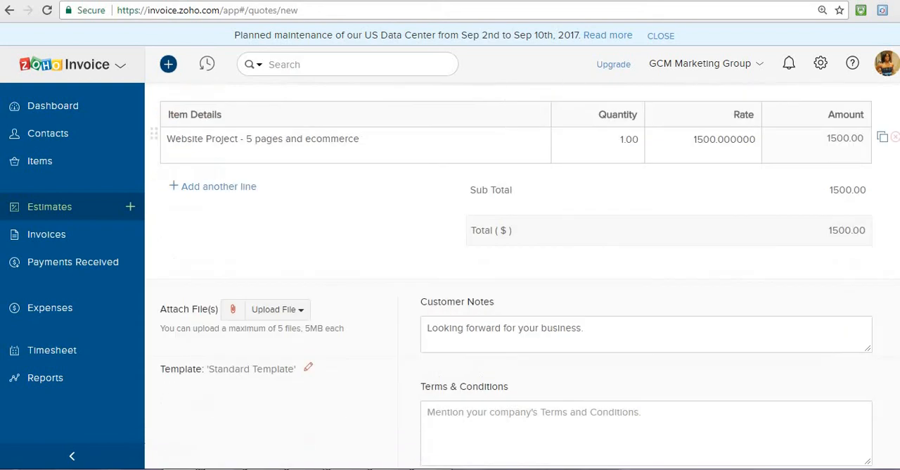
{"action": "left_click", "coordinate": [732, 139]}
{"action": "key", "text": "Delete"}
{"action": "key", "text": "Delete"}
{"action": "key", "text": "Delete"}
{"action": "key", "text": "Delete"}
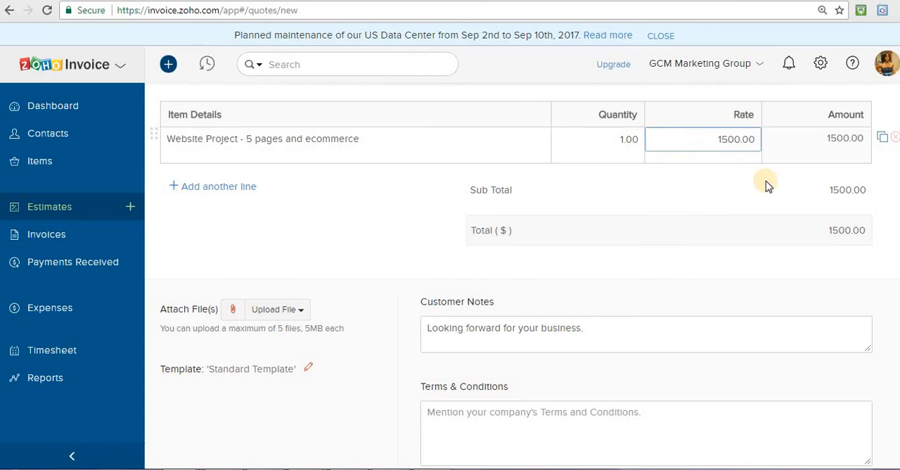
{"action": "left_click", "coordinate": [767, 184]}
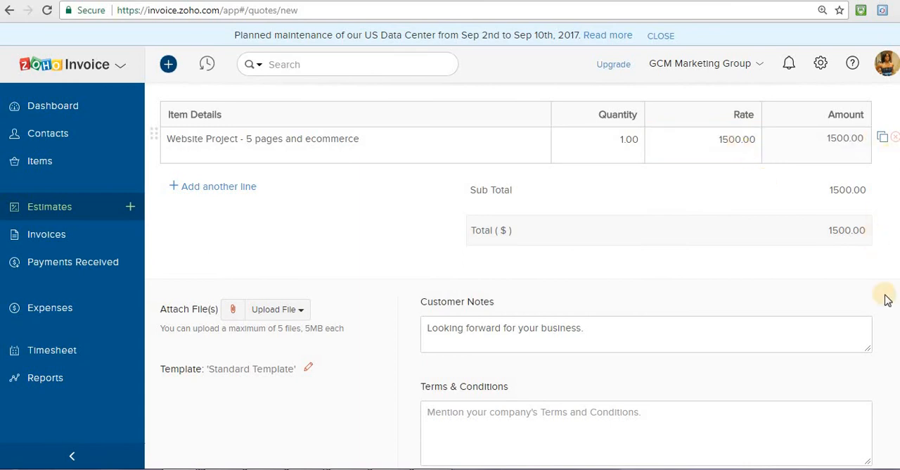
Check the customer notes and terms fields, save the estimate for sending and review the generated email message to the customer
{"action": "scroll", "coordinate": [571, 261], "scroll_direction": "down", "scroll_amount": 1}
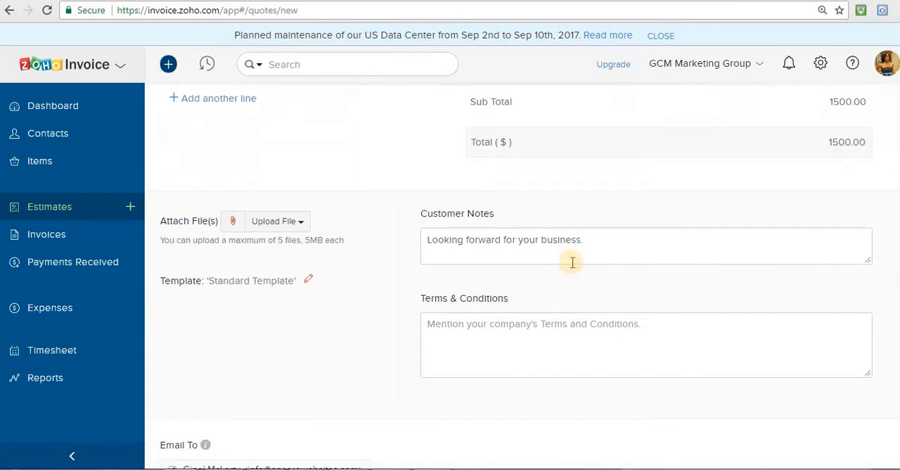
{"action": "left_click", "coordinate": [617, 257]}
{"action": "left_click", "coordinate": [492, 343]}
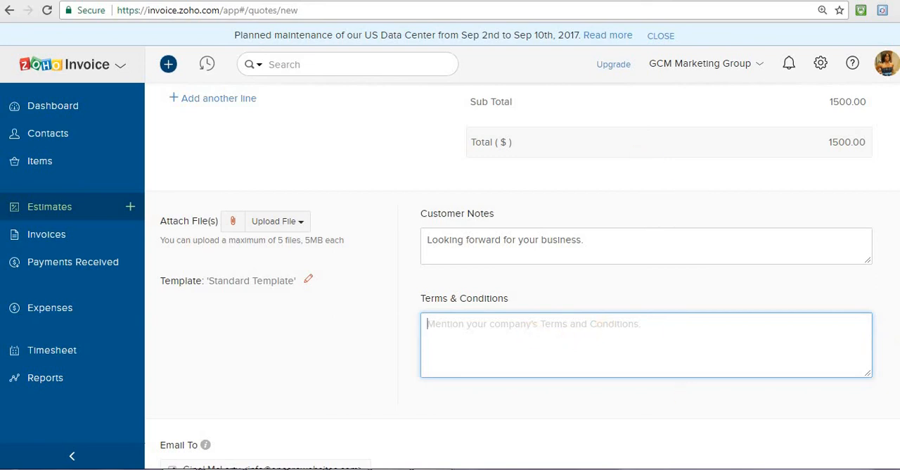
{"action": "scroll", "coordinate": [520, 275], "scroll_direction": "down", "scroll_amount": 2}
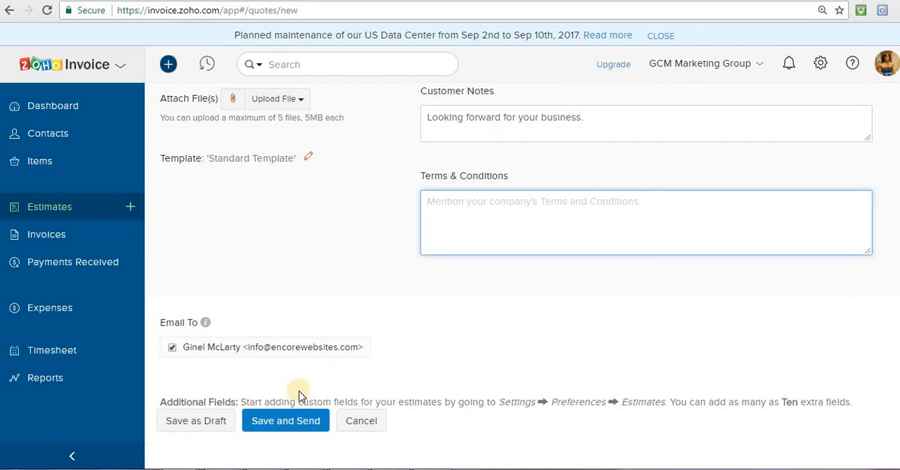
{"action": "left_click", "coordinate": [284, 422]}
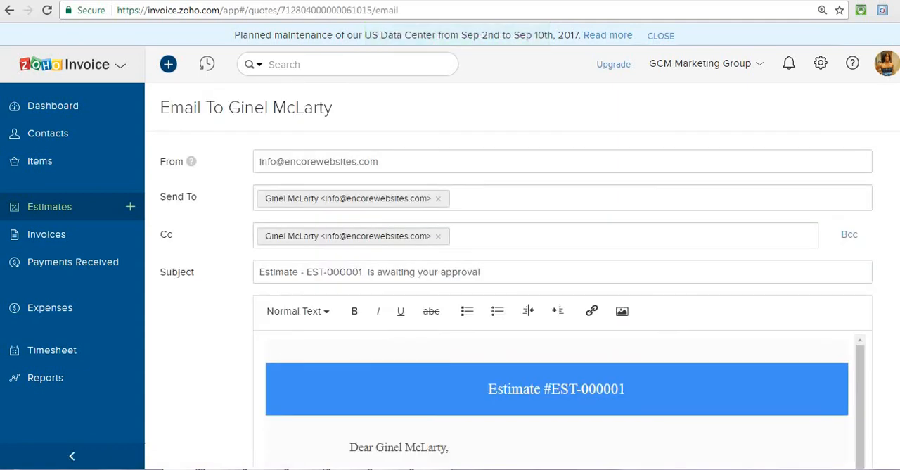
{"action": "scroll", "coordinate": [839, 189], "scroll_direction": "down", "scroll_amount": 4}
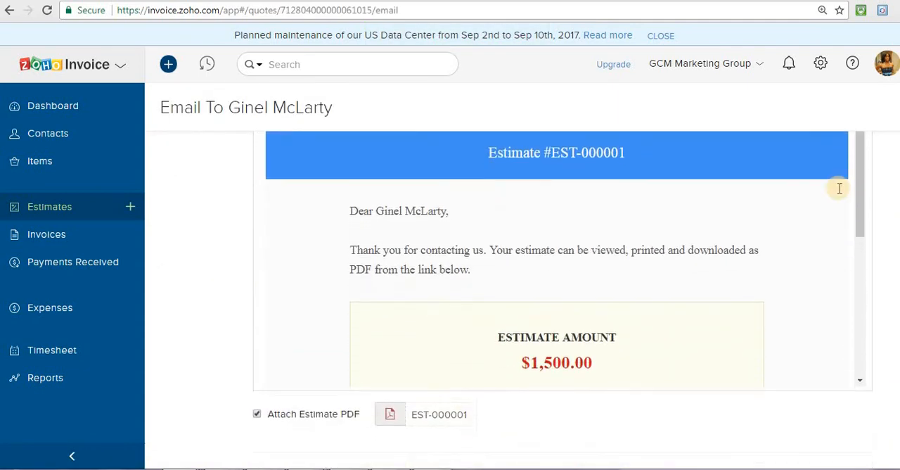
{"action": "left_click_drag", "start_coordinate": [861, 201], "coordinate": [875, 294]}
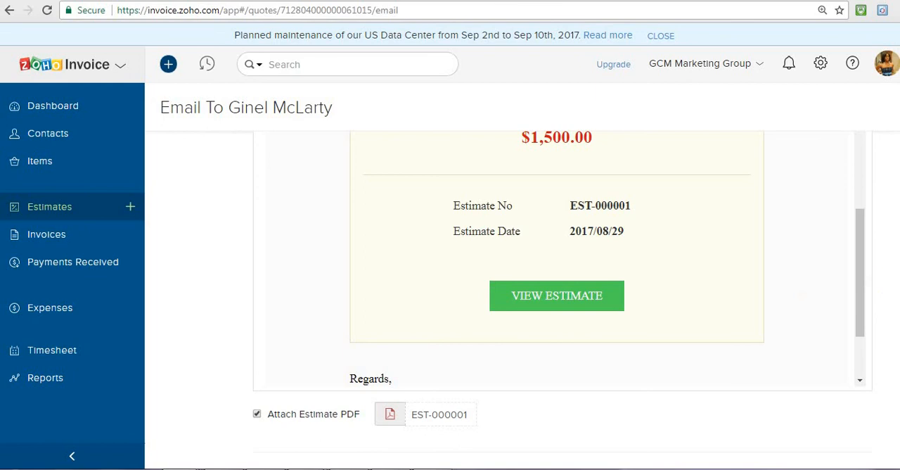
Email the estimate to the customer with its PDF attached and look over the sent estimate
{"action": "scroll", "coordinate": [563, 281], "scroll_direction": "down", "scroll_amount": 2}
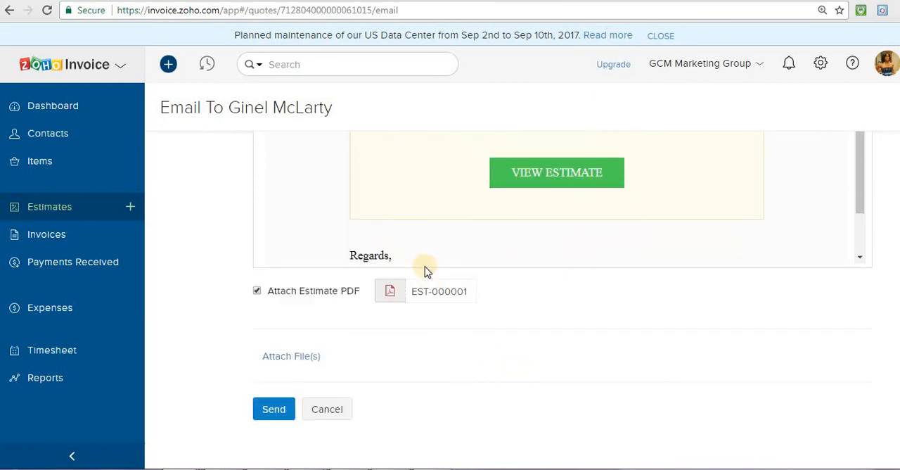
{"action": "left_click", "coordinate": [276, 409]}
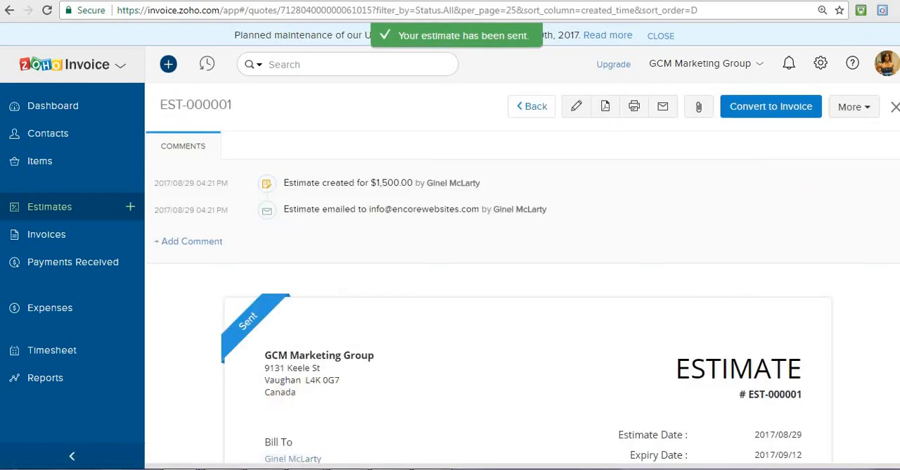
{"action": "scroll", "coordinate": [523, 301], "scroll_direction": "down", "scroll_amount": 2}
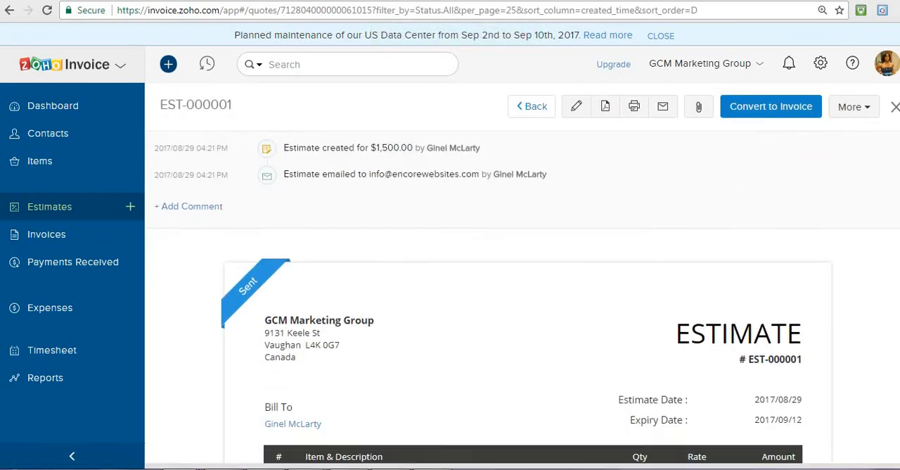
{"action": "scroll", "coordinate": [523, 302], "scroll_direction": "down", "scroll_amount": 1}
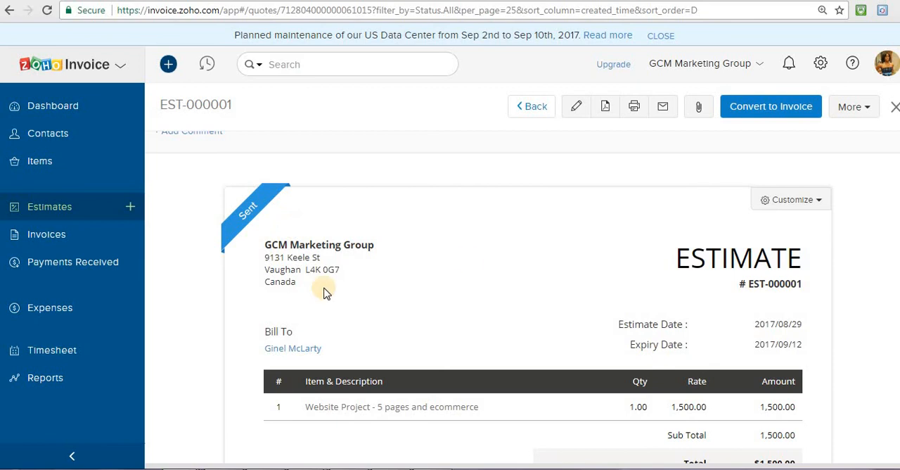
{"action": "scroll", "coordinate": [523, 298], "scroll_direction": "down", "scroll_amount": 3}
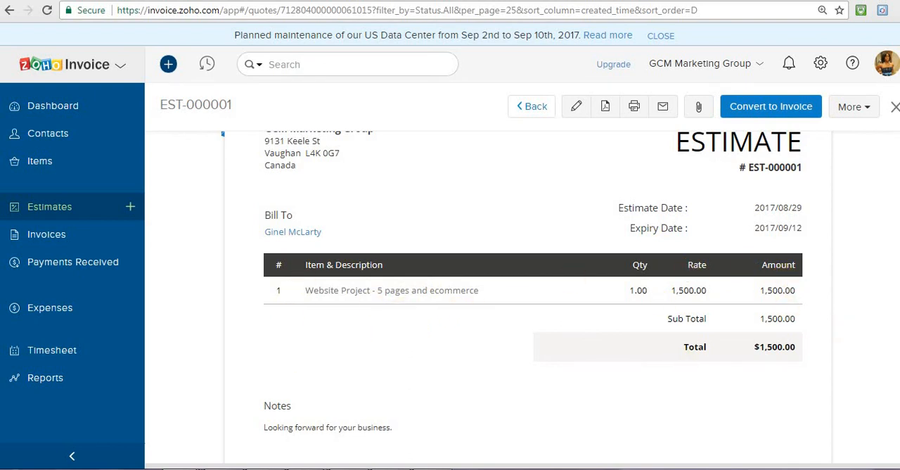
{"action": "scroll", "coordinate": [527, 282], "scroll_direction": "down", "scroll_amount": 2}
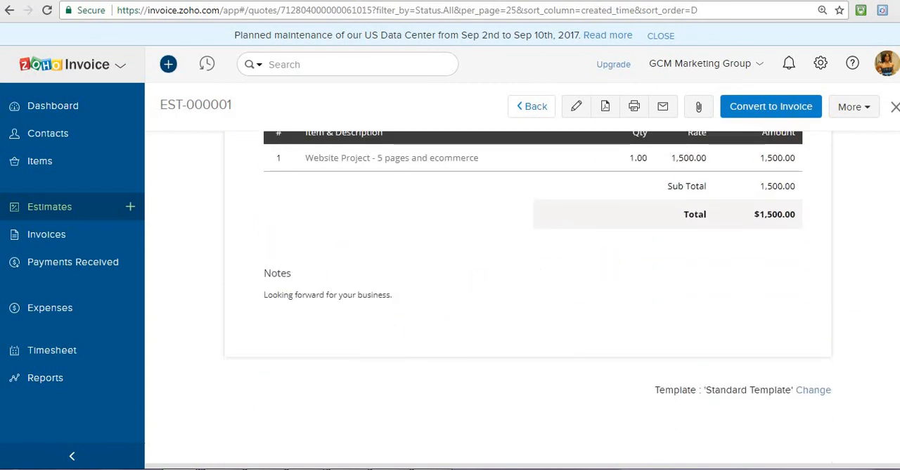
{"action": "scroll", "coordinate": [527, 296], "scroll_direction": "up", "scroll_amount": 4}
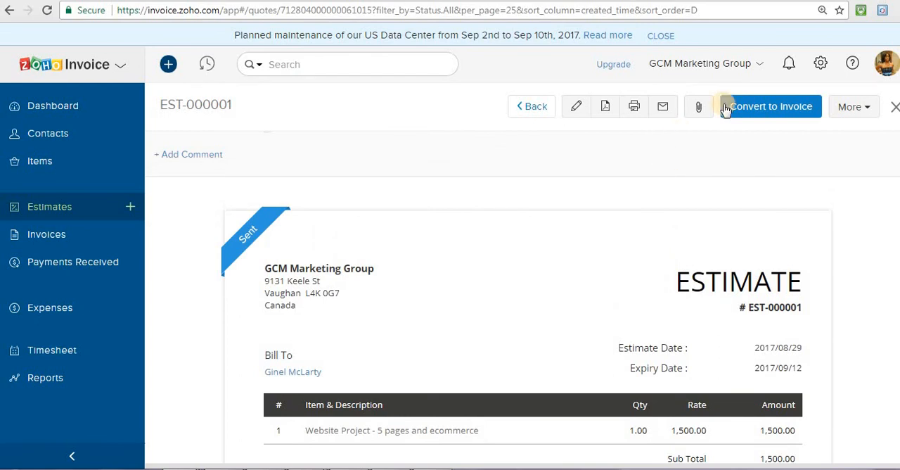
Convert the estimate to an invoice, keeping the customer notes, terms and conditions, and address fields
{"action": "left_click", "coordinate": [773, 107]}
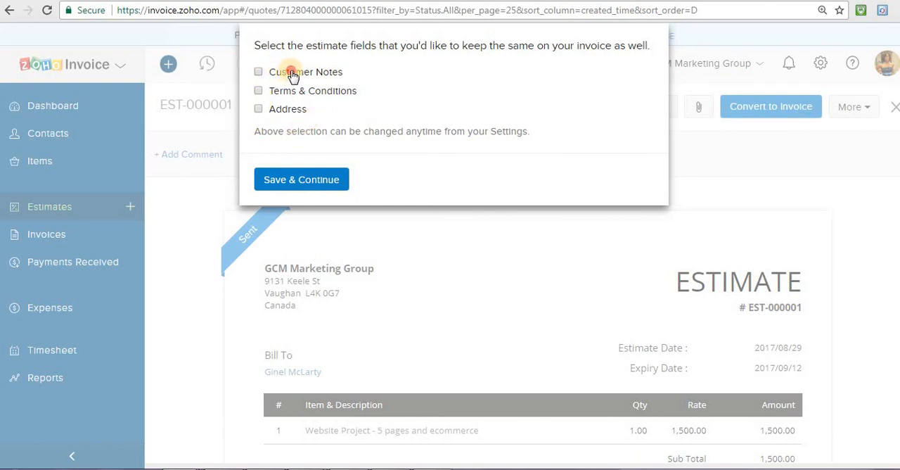
{"action": "left_click", "coordinate": [289, 110]}
{"action": "left_click", "coordinate": [311, 185]}
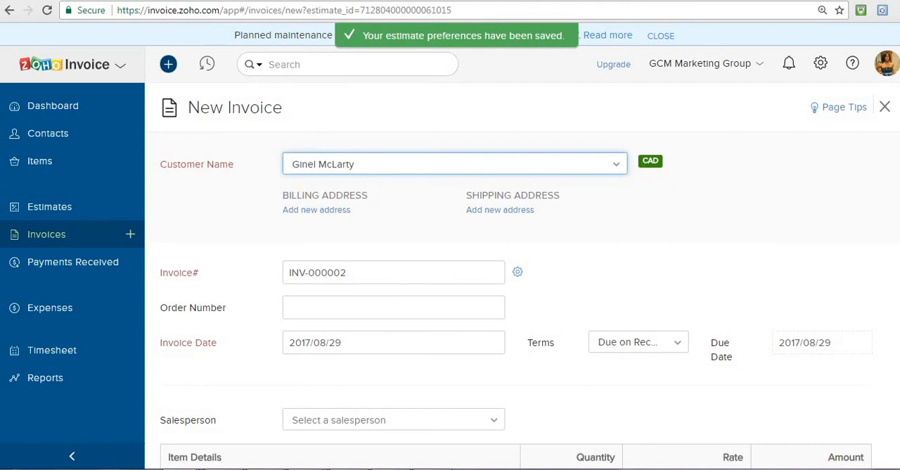
Check the new invoice's website project line, notes and email recipient, and save the invoice for sending
{"action": "scroll", "coordinate": [520, 281], "scroll_direction": "down", "scroll_amount": 3}
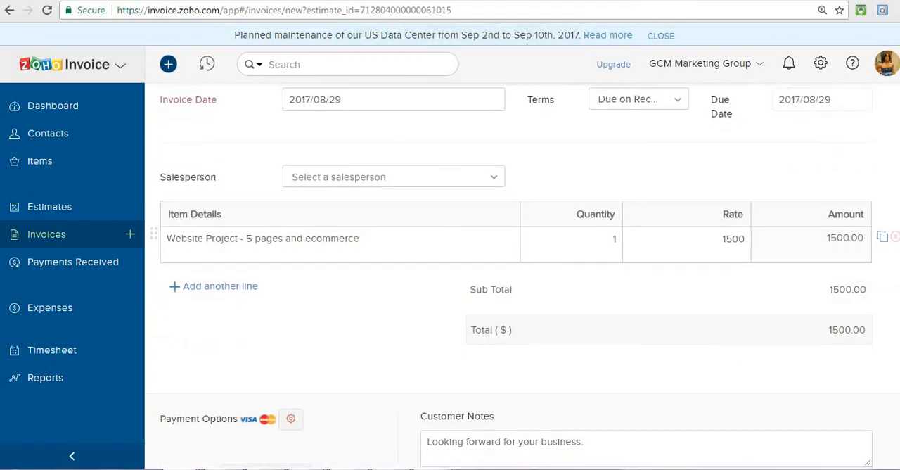
{"action": "scroll", "coordinate": [521, 282], "scroll_direction": "down", "scroll_amount": 5}
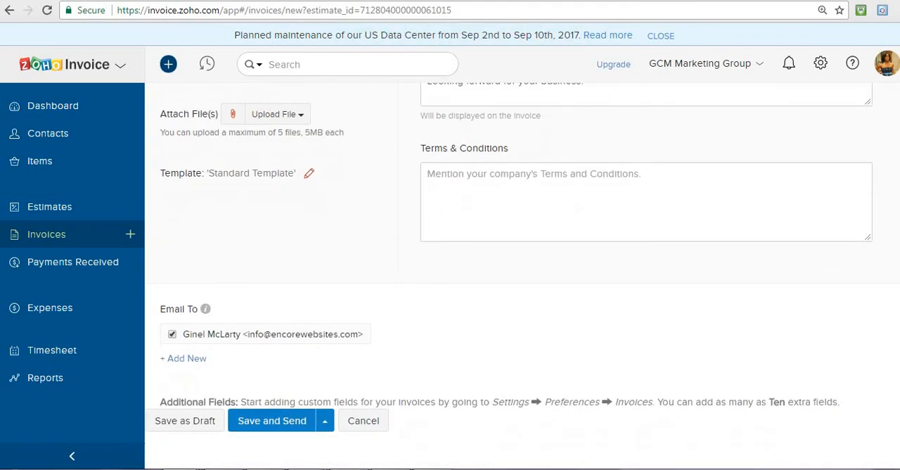
{"action": "scroll", "coordinate": [520, 281], "scroll_direction": "up", "scroll_amount": 7}
{"action": "scroll", "coordinate": [521, 281], "scroll_direction": "down", "scroll_amount": 7}
{"action": "left_click", "coordinate": [268, 420]}
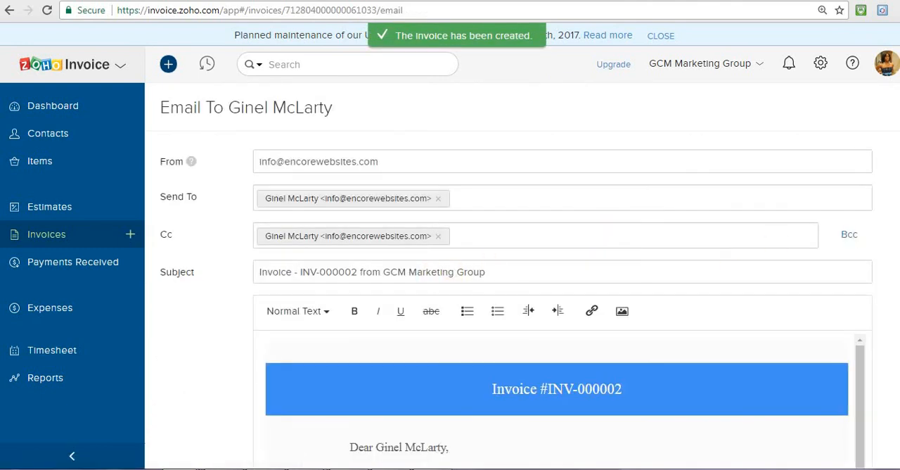
Review the generated invoice message and email it to the customer with the invoice PDF attached
{"action": "scroll", "coordinate": [562, 281], "scroll_direction": "down", "scroll_amount": 3}
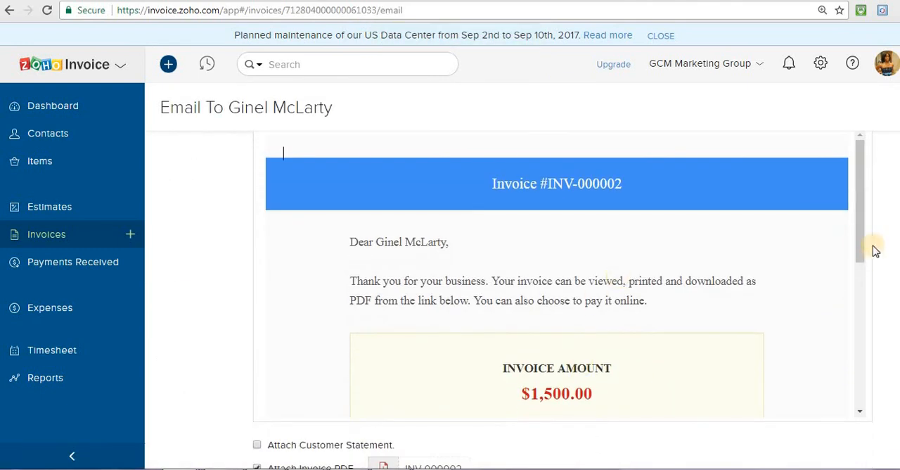
{"action": "left_click_drag", "start_coordinate": [862, 275], "coordinate": [868, 359]}
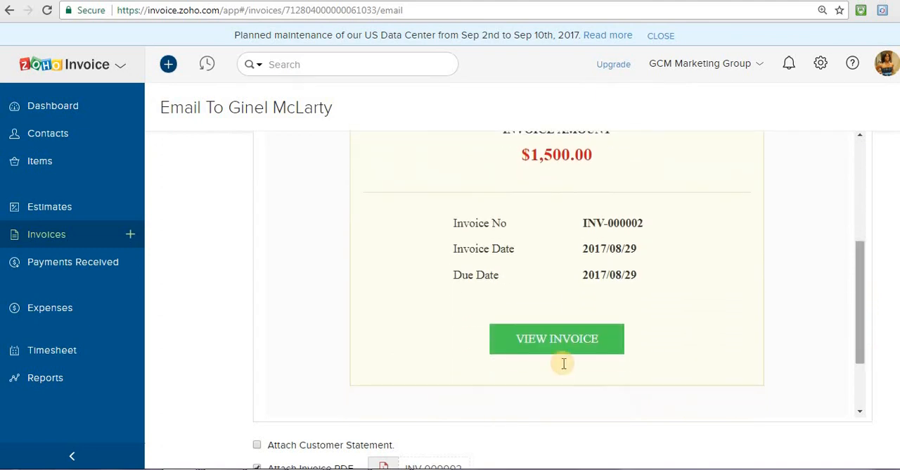
{"action": "scroll", "coordinate": [872, 362], "scroll_direction": "down", "scroll_amount": 2}
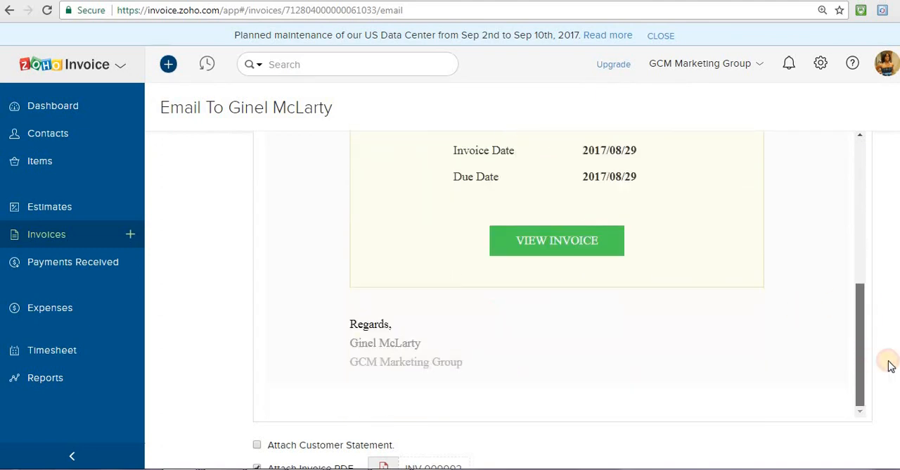
{"action": "scroll", "coordinate": [633, 422], "scroll_direction": "down", "scroll_amount": 3}
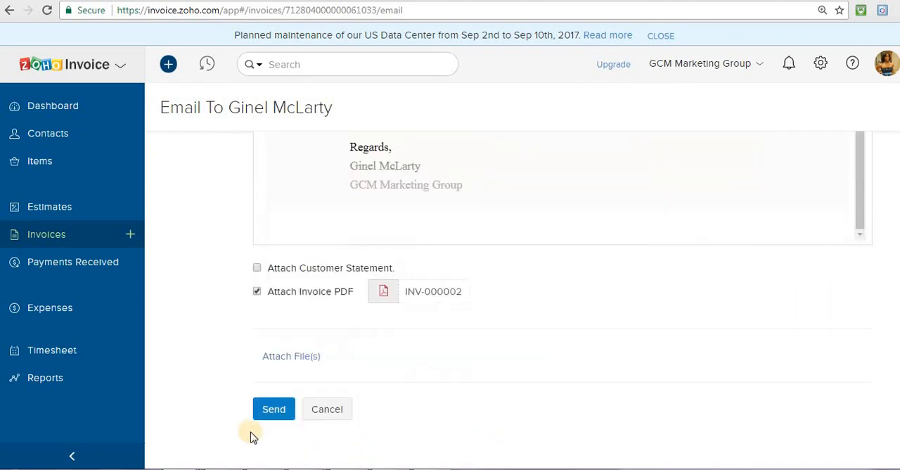
{"action": "left_click", "coordinate": [275, 415]}
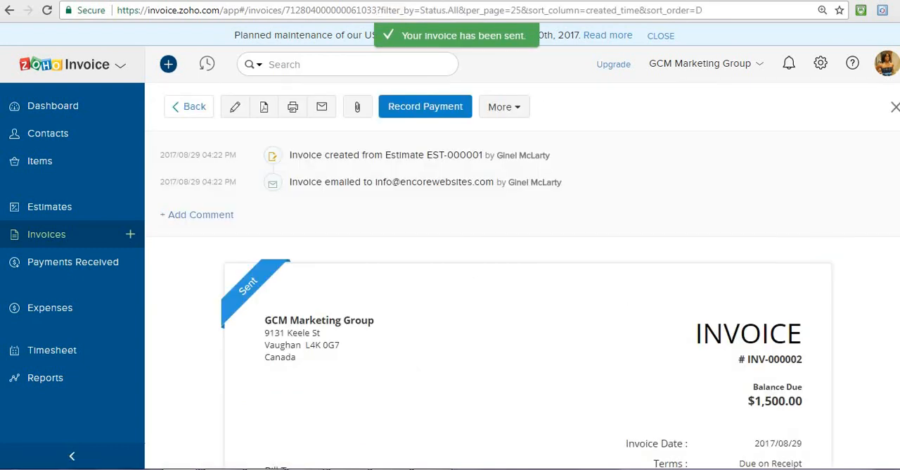
Examine the sent invoice and its additional actions, and switch to the encorewebsites.com page
{"action": "scroll", "coordinate": [522, 300], "scroll_direction": "down", "scroll_amount": 2}
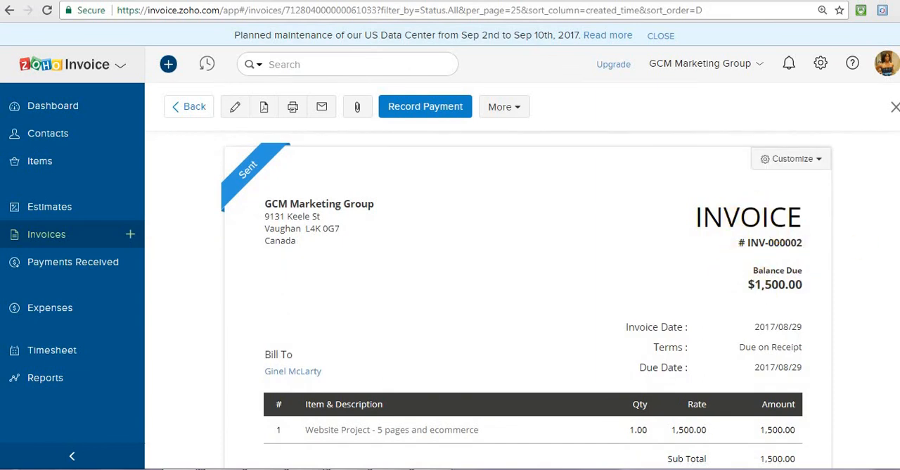
{"action": "scroll", "coordinate": [533, 295], "scroll_direction": "down", "scroll_amount": 4}
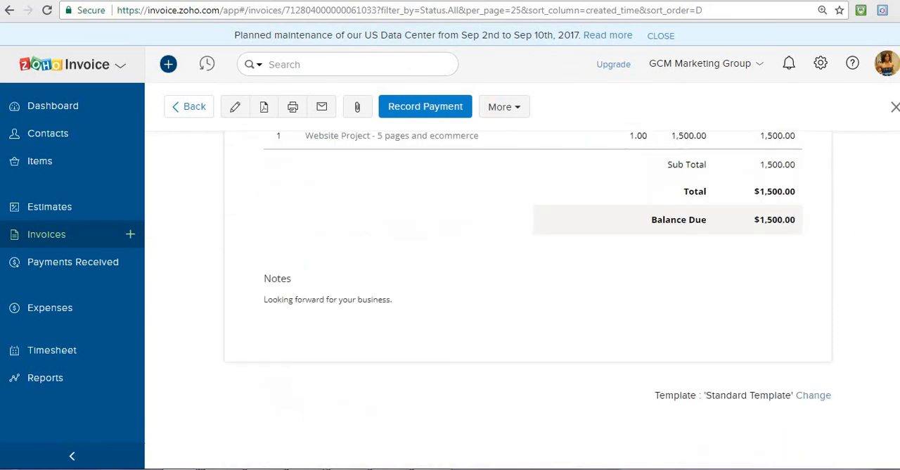
{"action": "scroll", "coordinate": [533, 295], "scroll_direction": "up", "scroll_amount": 4}
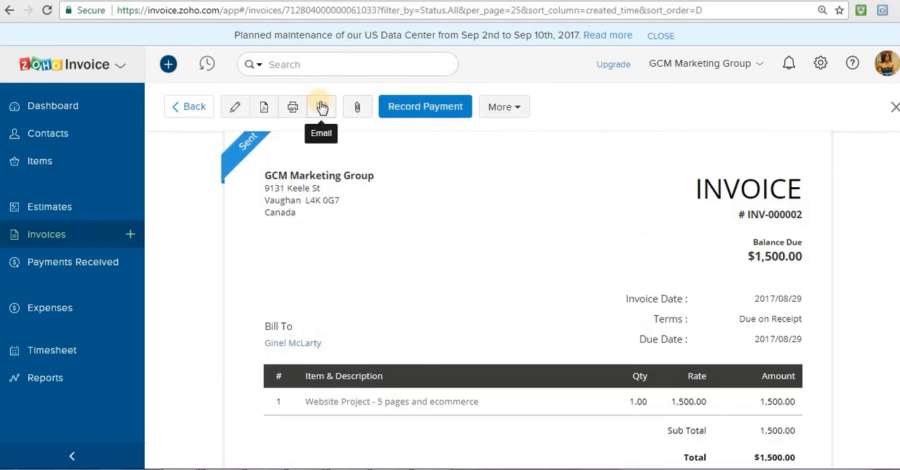
{"action": "left_click", "coordinate": [529, 107]}
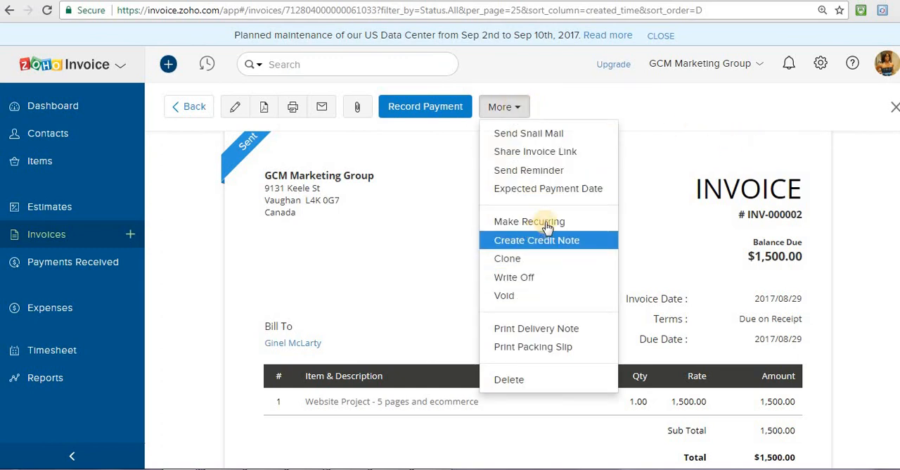
{"action": "left_click", "coordinate": [681, 106]}
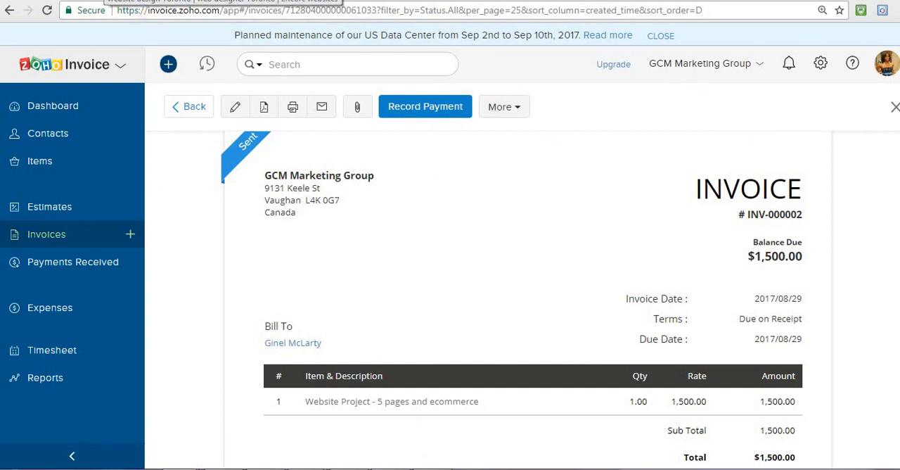
{"action": "left_click", "coordinate": [106, 1]}
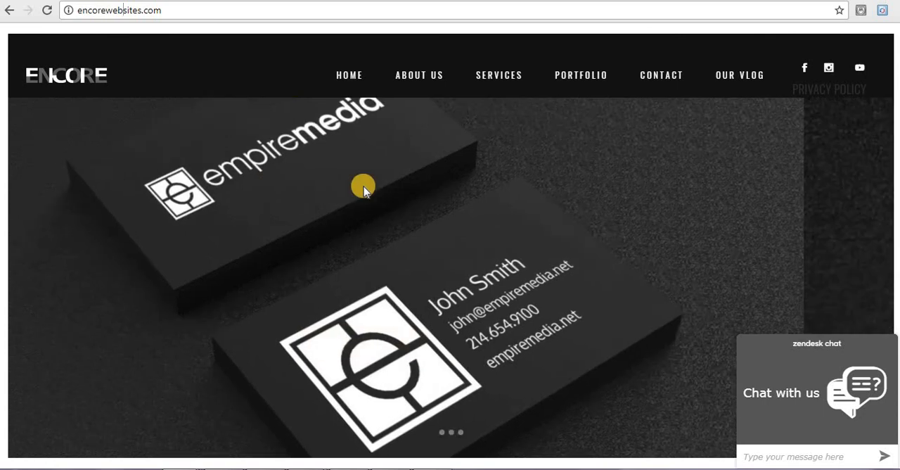